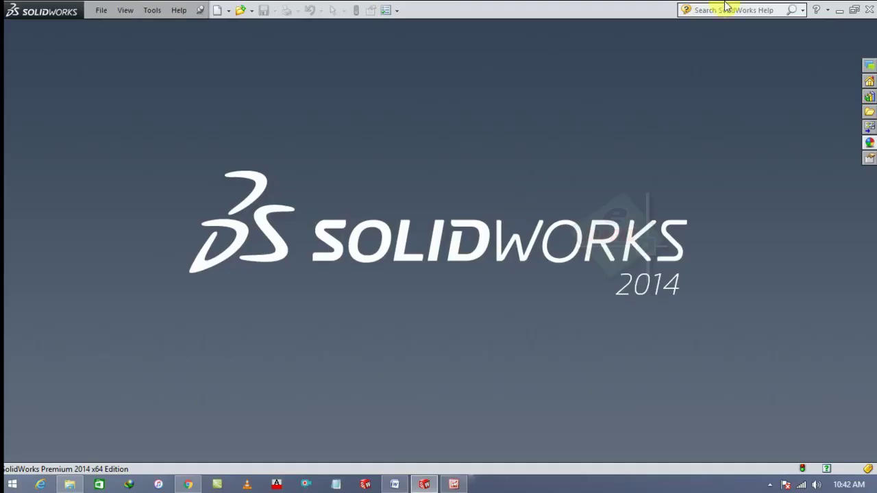
- Create a new blank part document, Part6
click(101, 10)
click(113, 27)
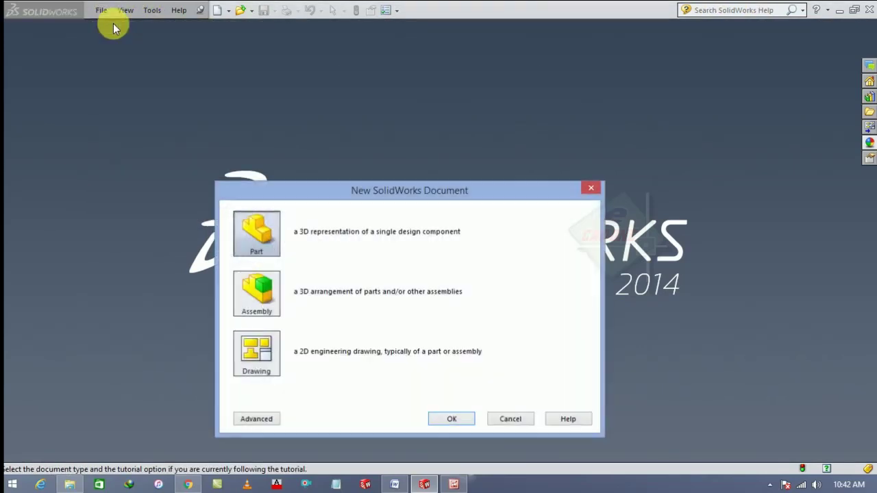
click(452, 420)
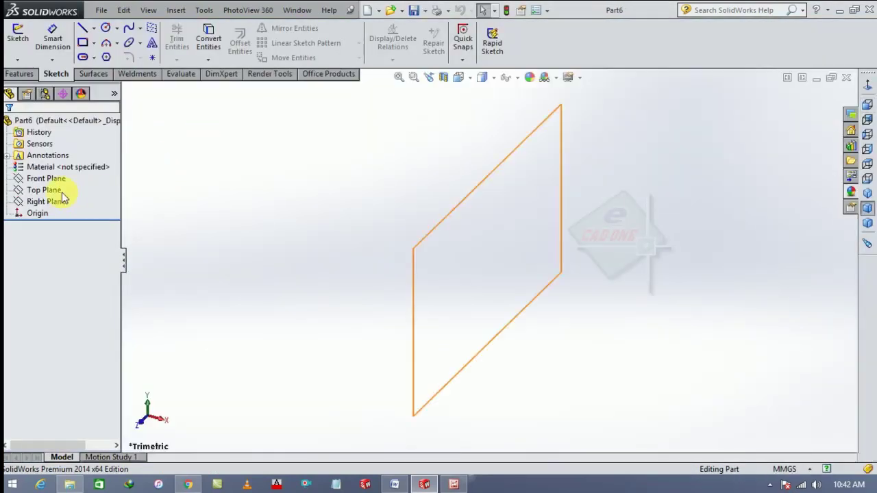
- Start a Front Plane sketch text in Avengeance font, Bold Italic, 150 pt
click(45, 178)
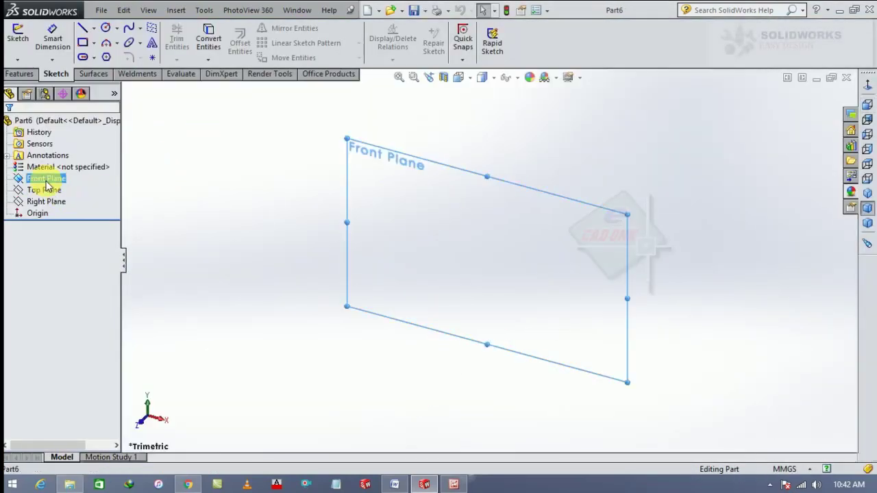
click(60, 167)
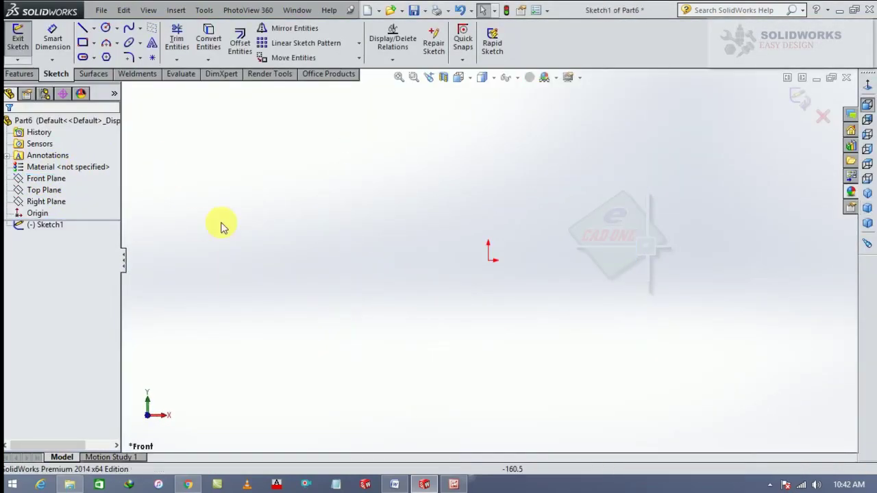
click(151, 45)
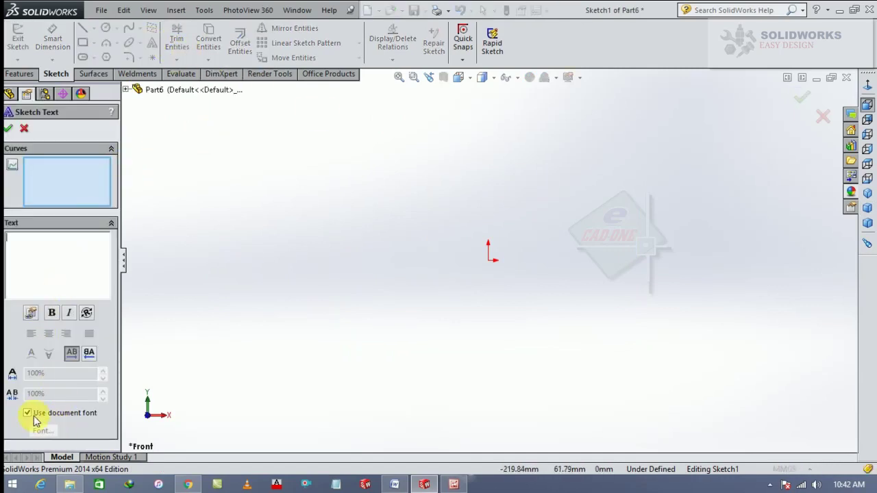
click(27, 414)
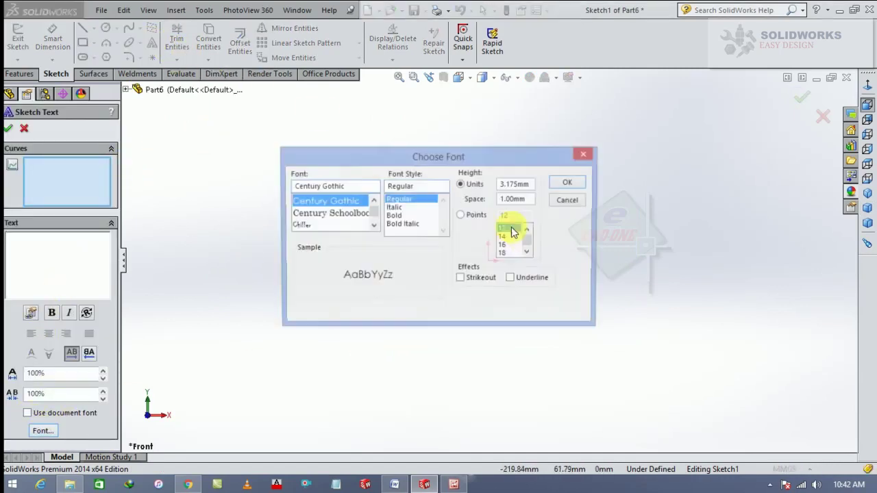
text(av)
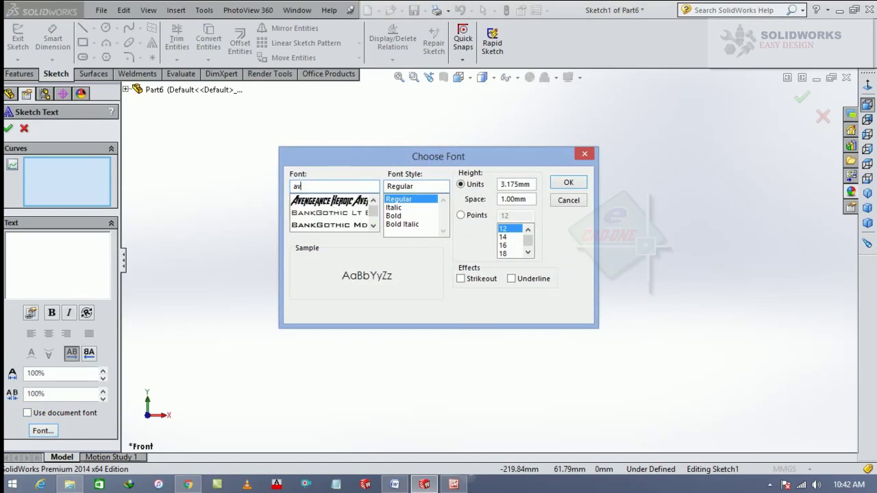
click(354, 202)
click(477, 217)
text(15)
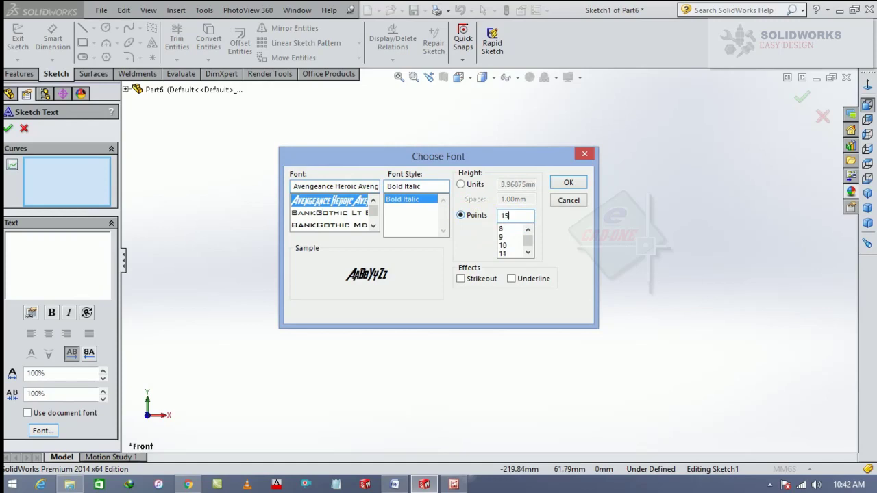
text(0)
key(Return)
- Enter the sketch text 'Avengers' and accept it
click(56, 255)
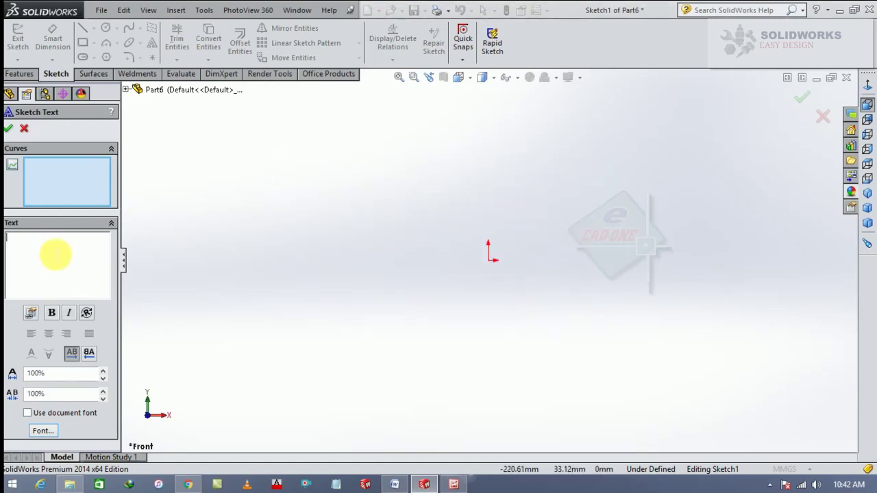
text(Aveng)
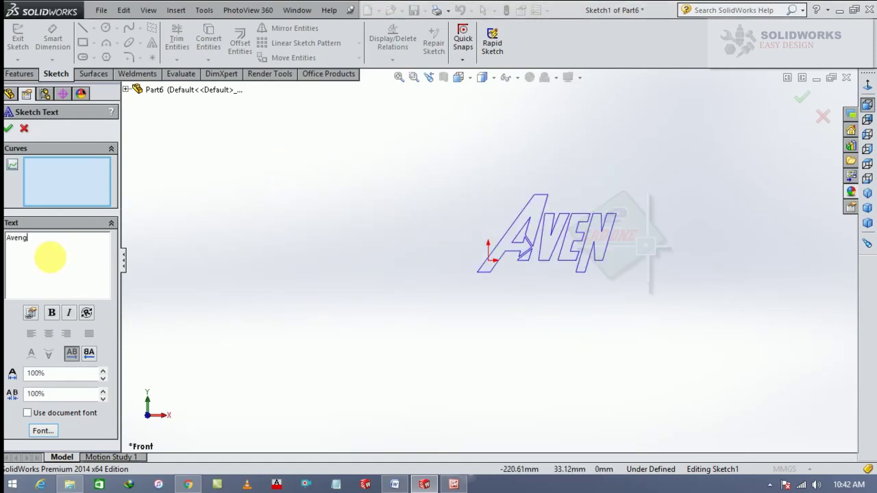
text(ers)
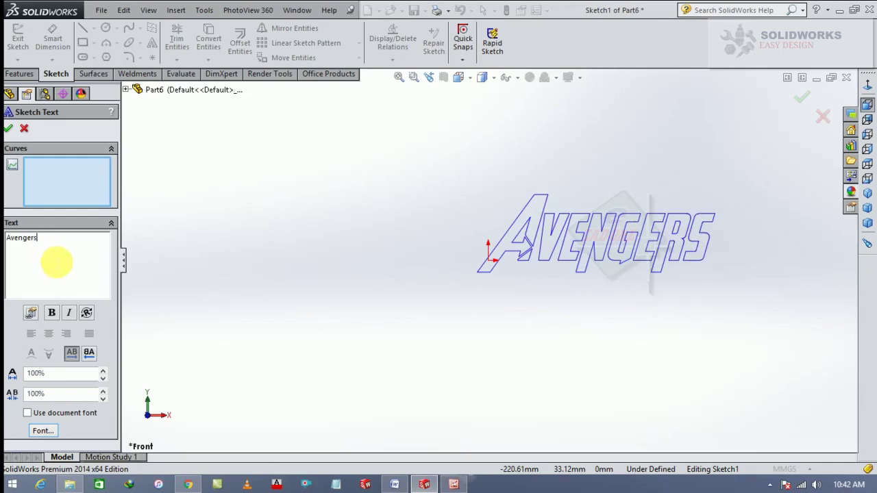
click(9, 130)
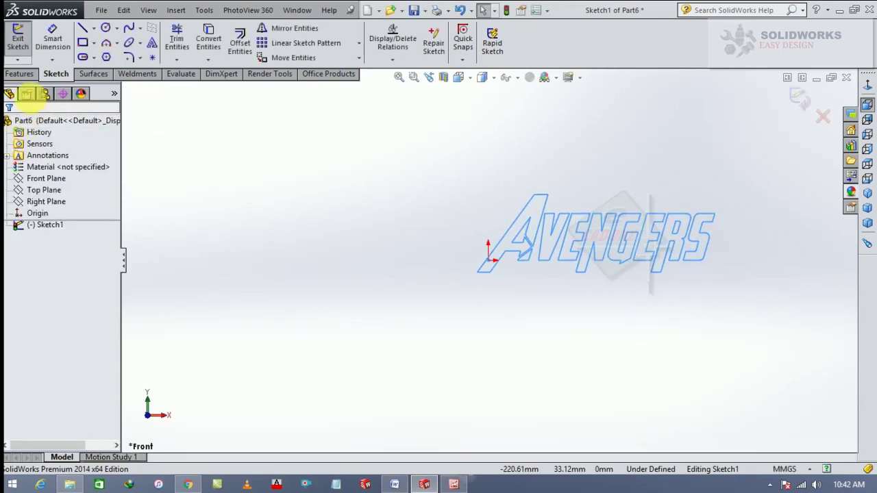
- Extrude the Avengers text 8 mm blind as Boss-Extrude1, then view it isometrically
click(21, 74)
click(24, 42)
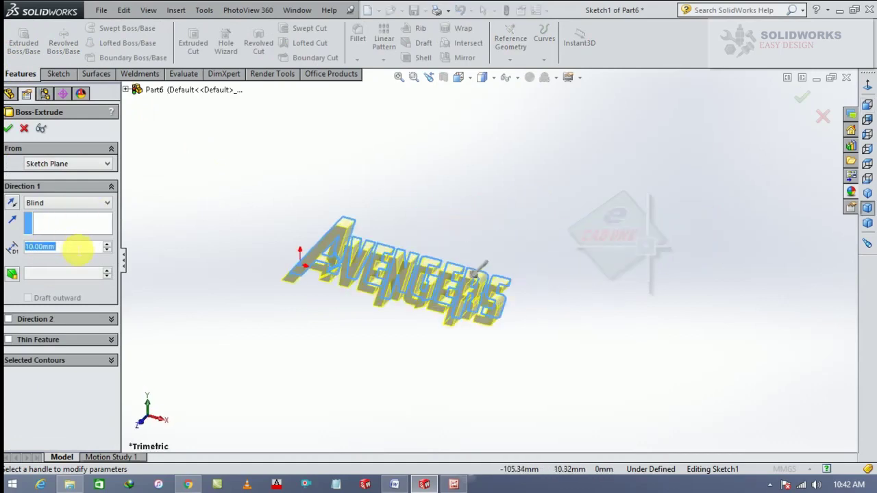
text(8)
key(Return)
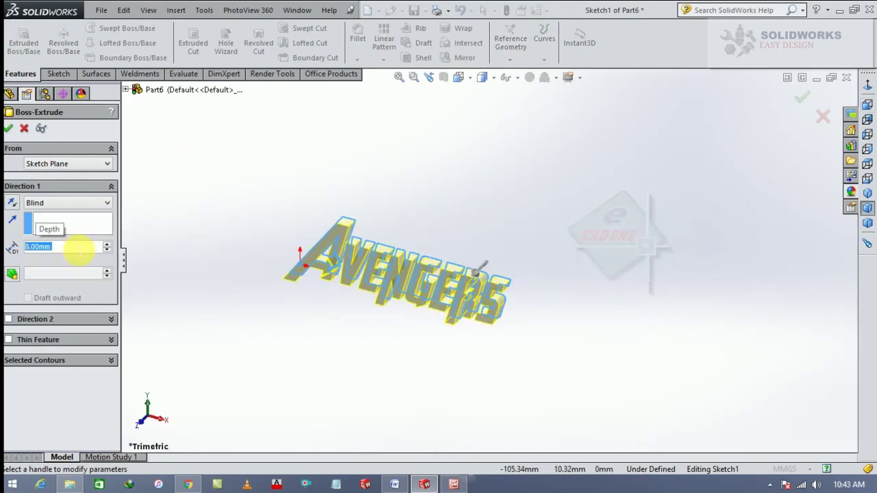
scroll(337, 340, up, 3)
scroll(333, 325, down, 3)
scroll(329, 322, down, 2)
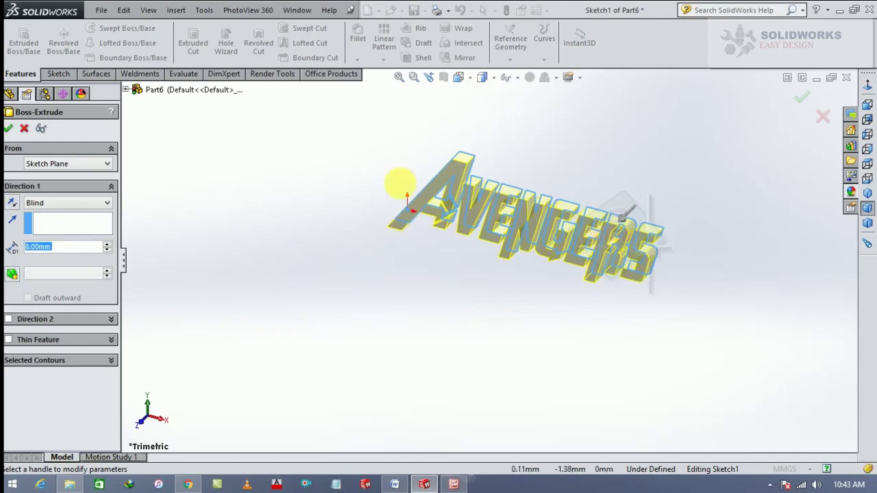
click(399, 77)
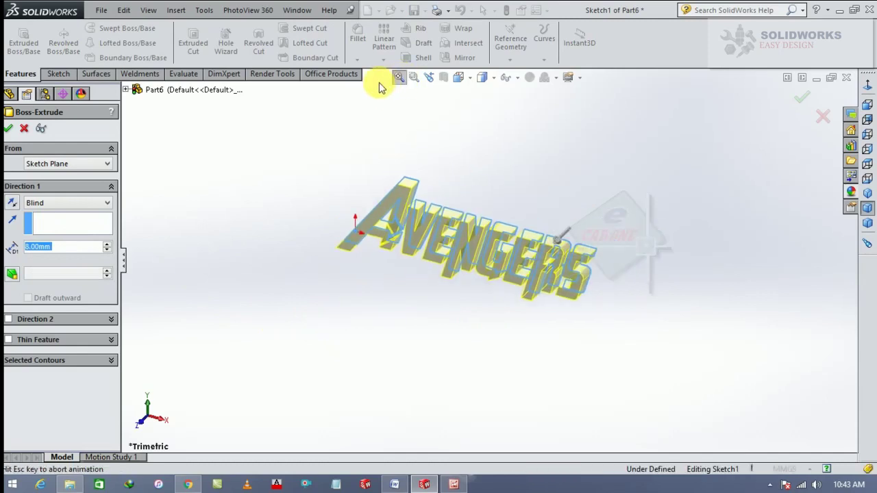
click(10, 130)
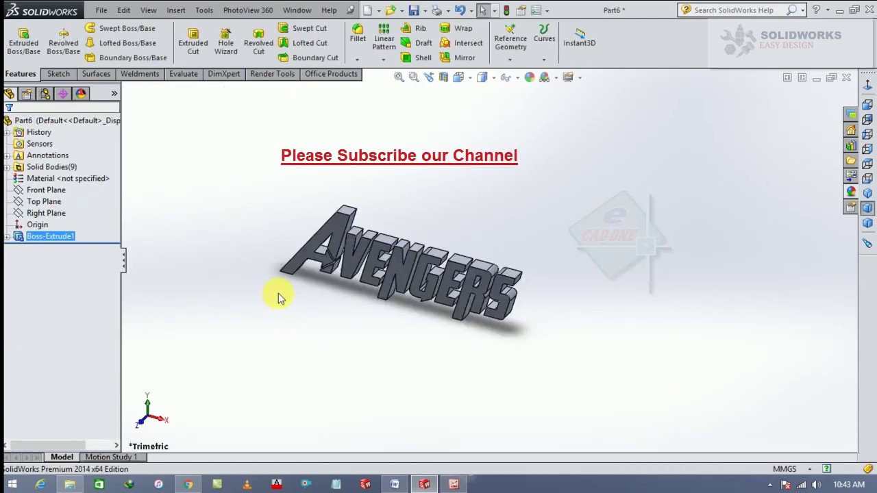
scroll(277, 293, down, 3)
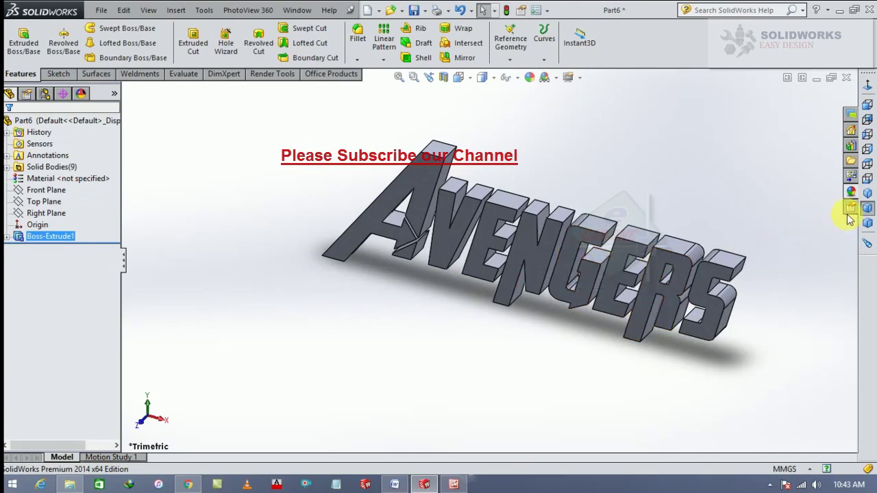
click(850, 216)
middle_drag(695, 309, 749, 242)
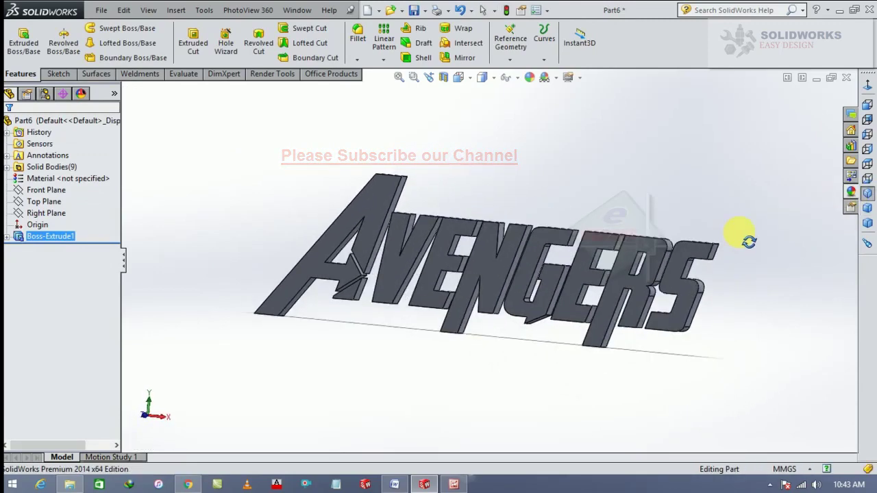
- Start Sketch2 on the Front Plane, viewed normal, and convert the A's edges into it
click(58, 194)
click(73, 173)
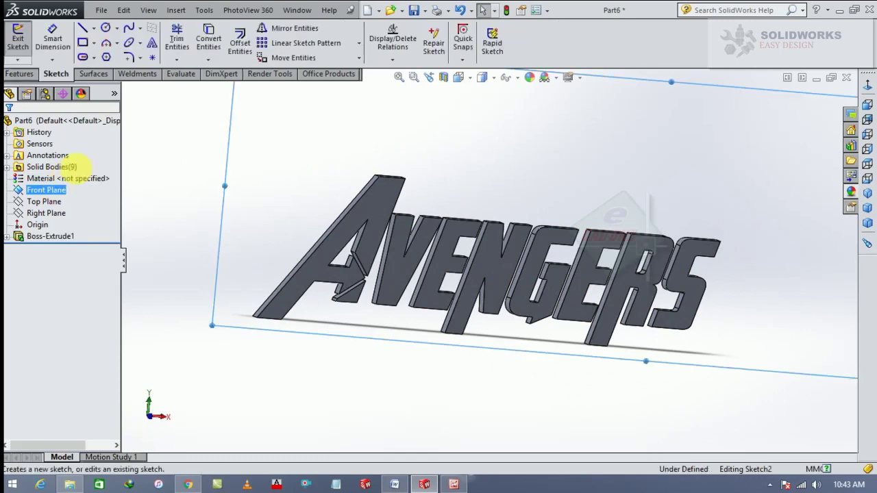
click(869, 88)
scroll(361, 284, down, 2)
scroll(356, 282, down, 1)
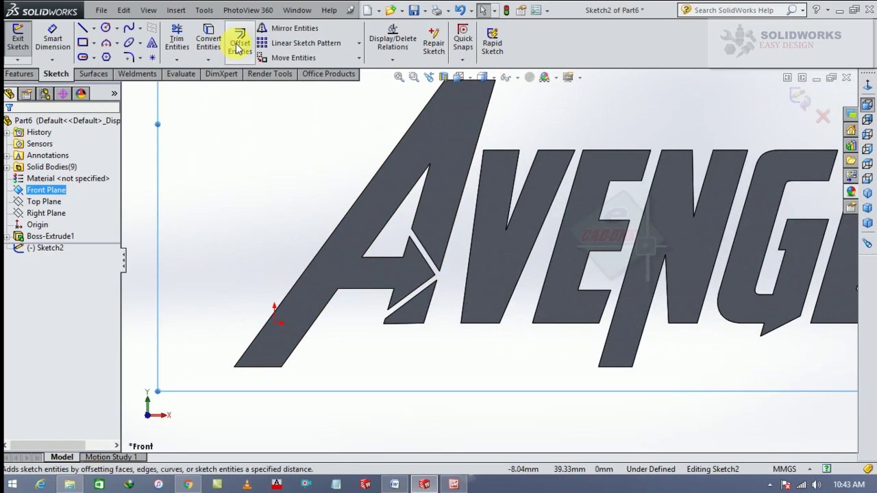
click(209, 36)
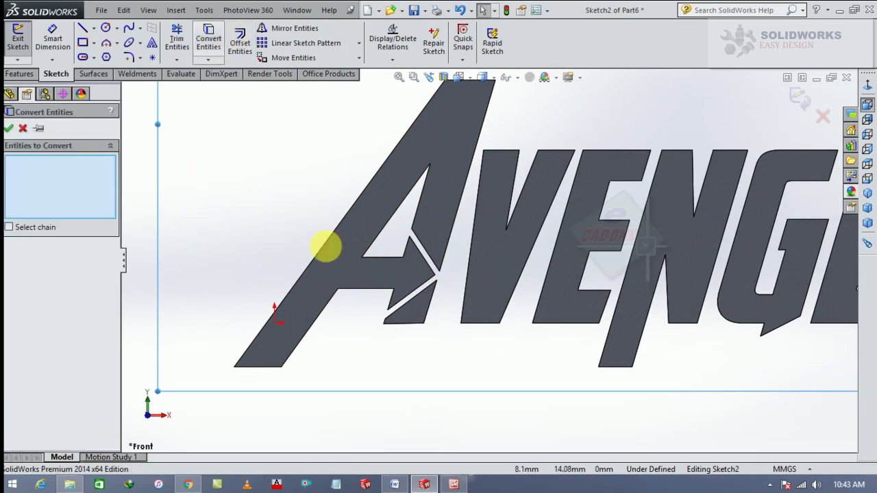
click(320, 254)
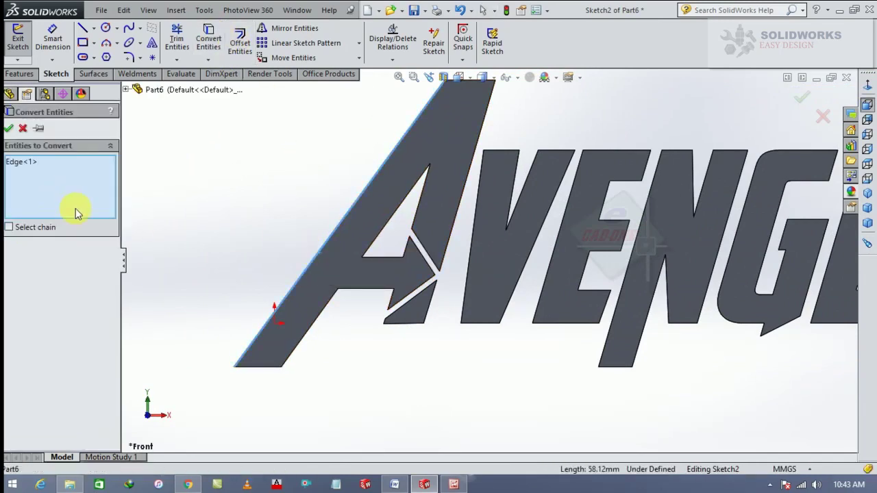
click(403, 328)
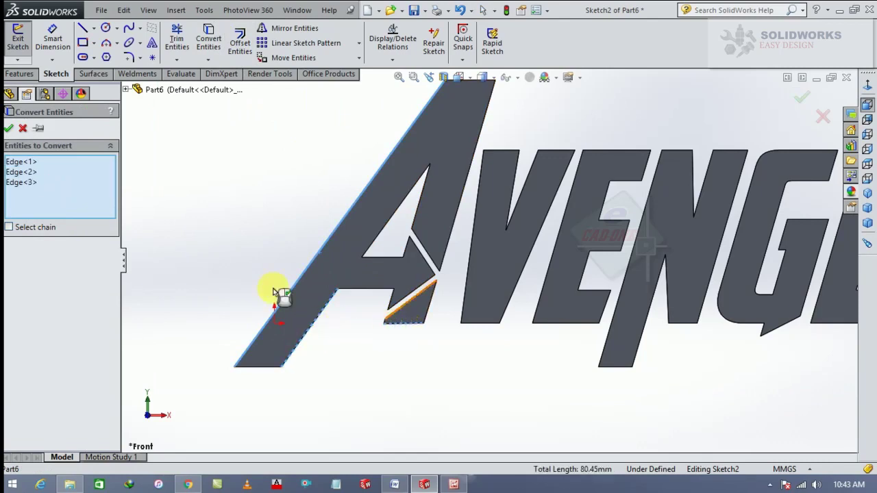
click(8, 128)
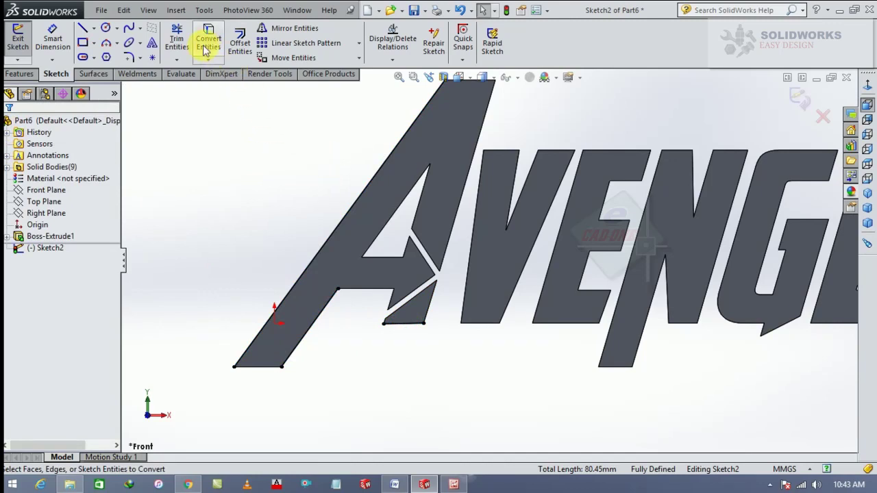
- Offset the short edge beneath the A's arrow by 1 mm
click(239, 42)
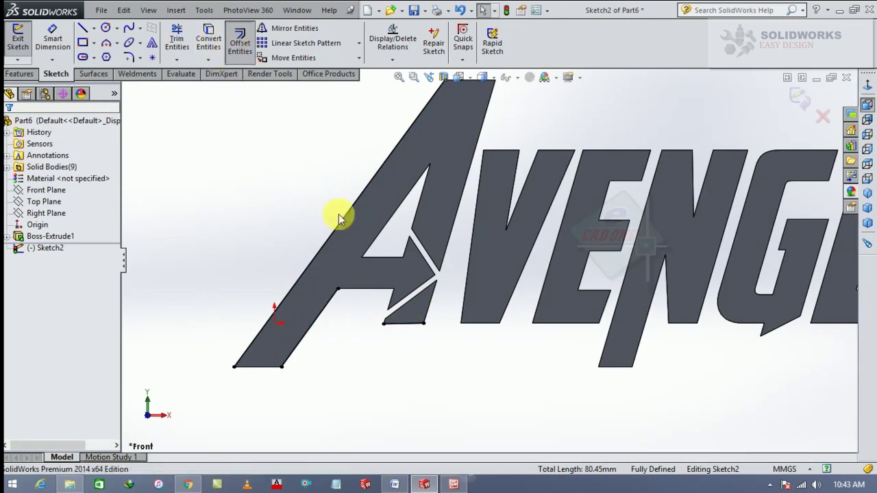
click(402, 327)
text(1)
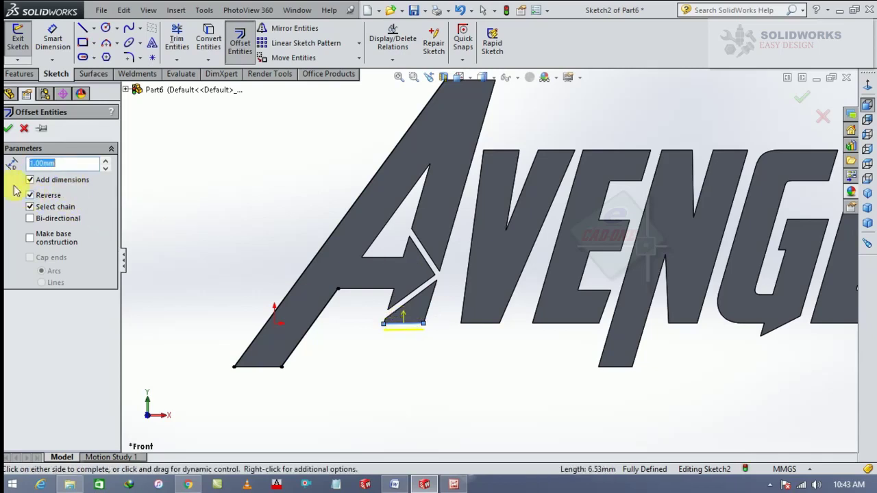
click(8, 129)
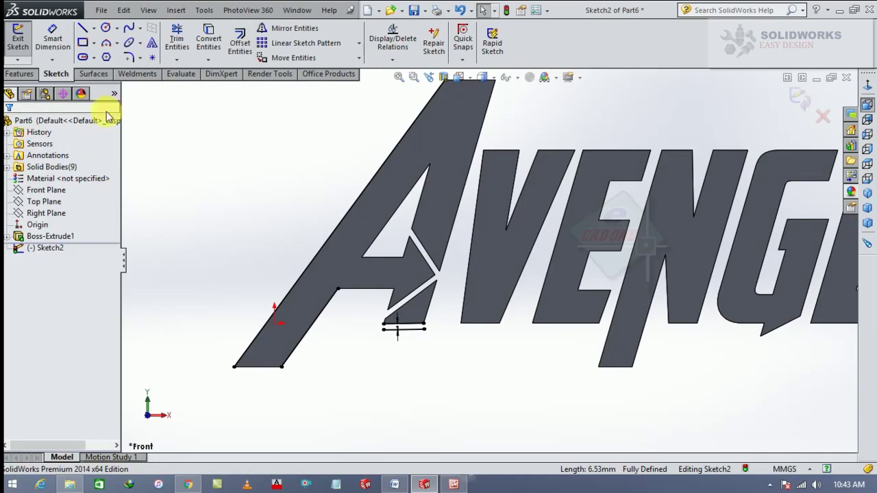
- Draw a large three-point arc around the A from the short line's end to near its top
click(106, 44)
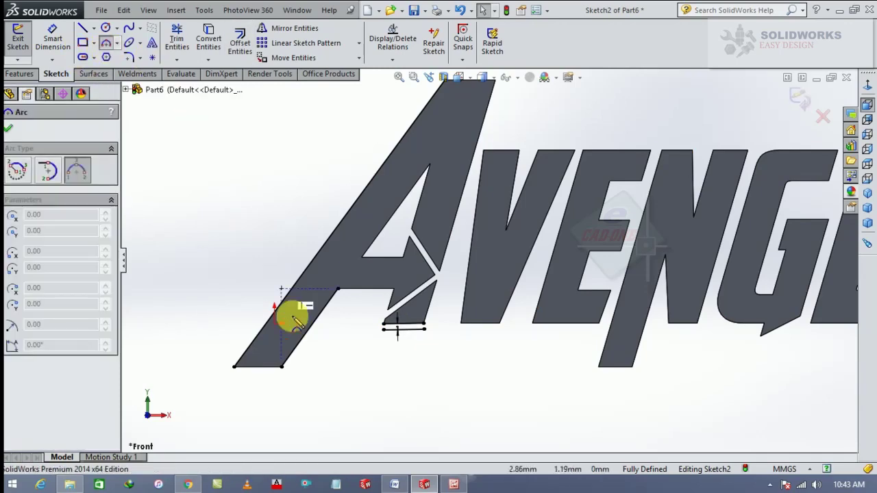
click(425, 329)
click(384, 329)
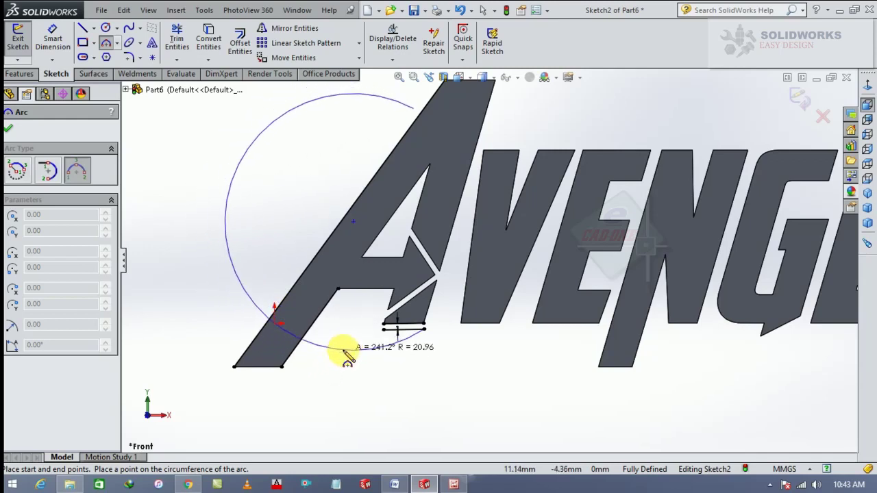
key(Escape)
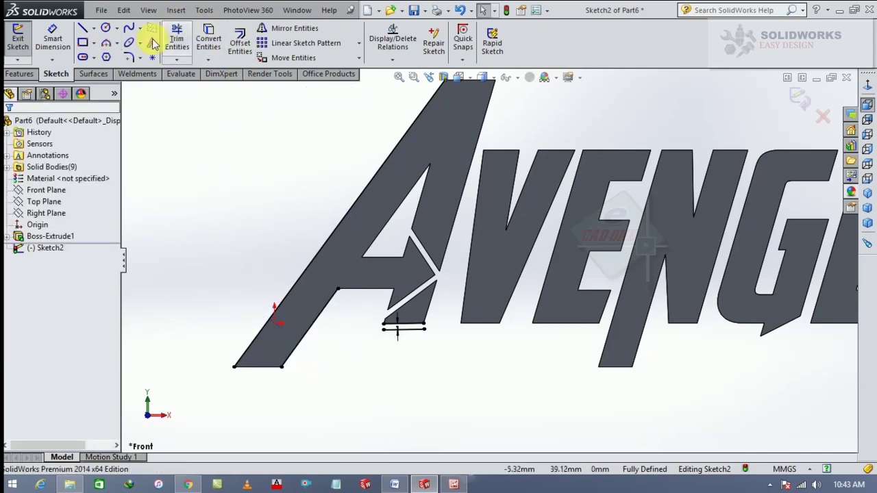
click(109, 43)
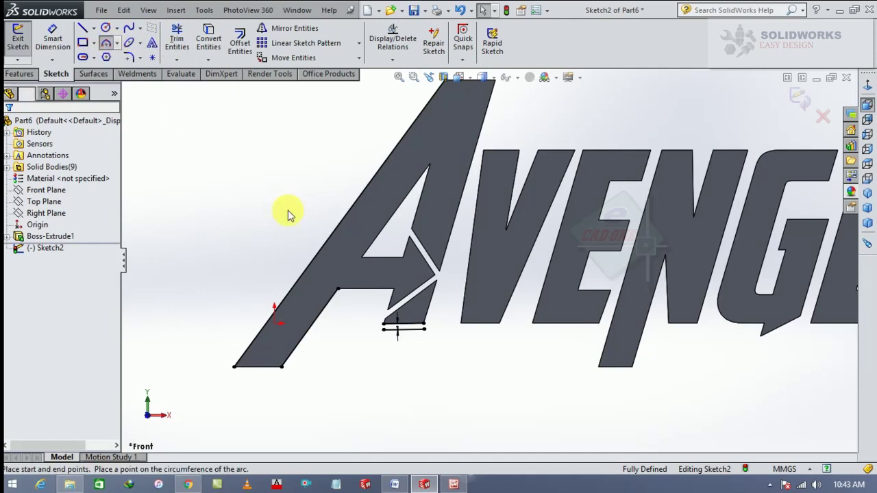
click(424, 332)
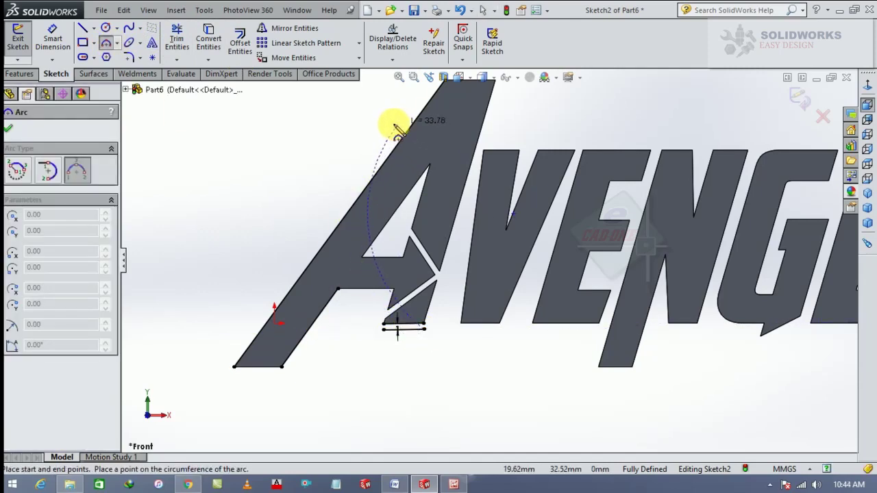
click(392, 126)
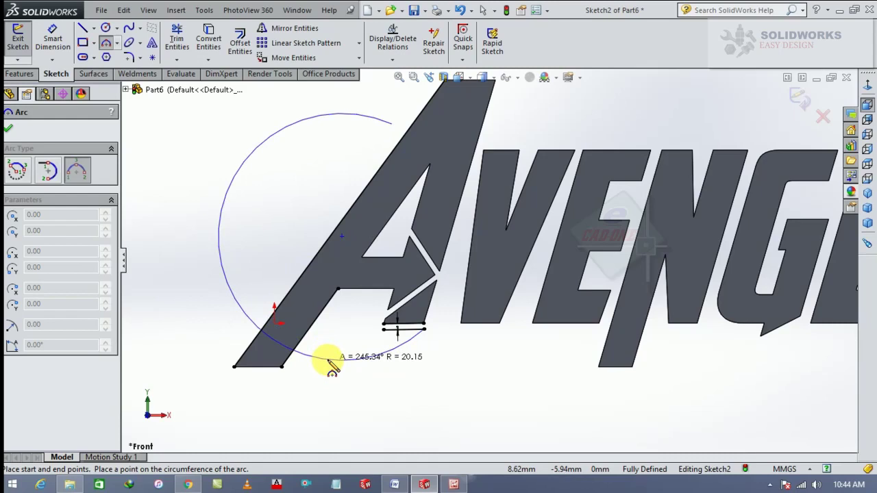
click(329, 361)
key(Escape)
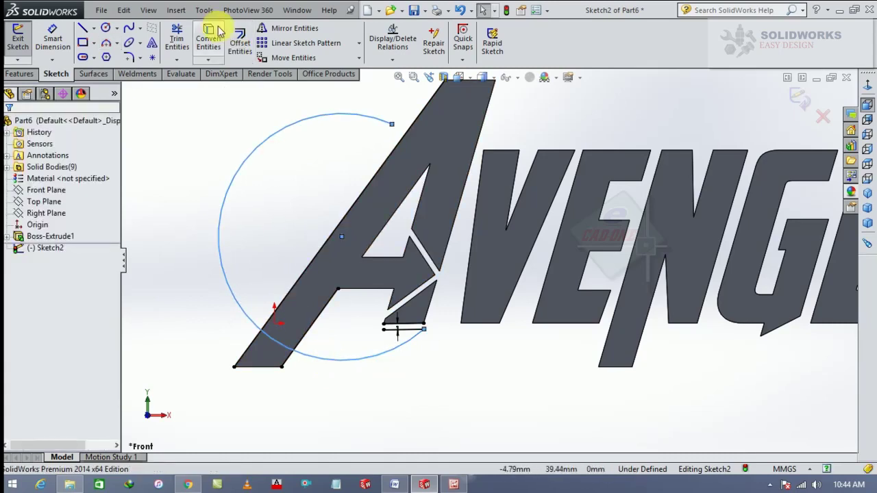
click(240, 43)
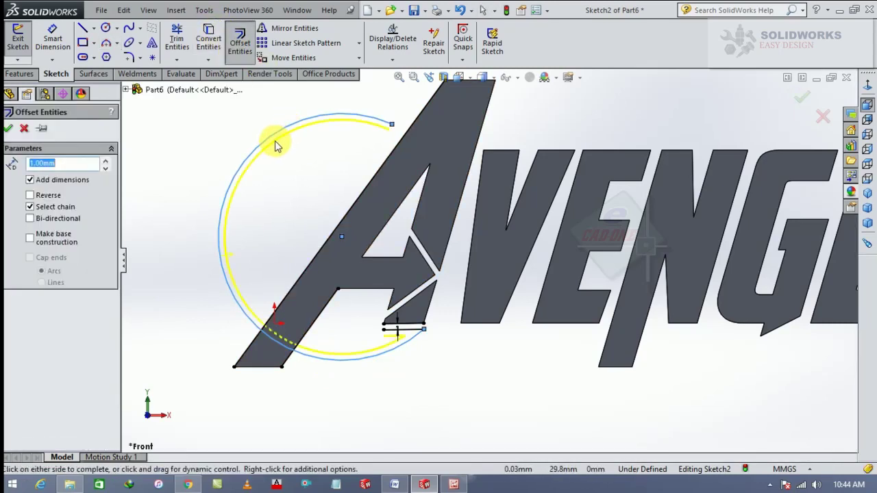
text(3)
- Offset the arc 3 mm inward
key(Return)
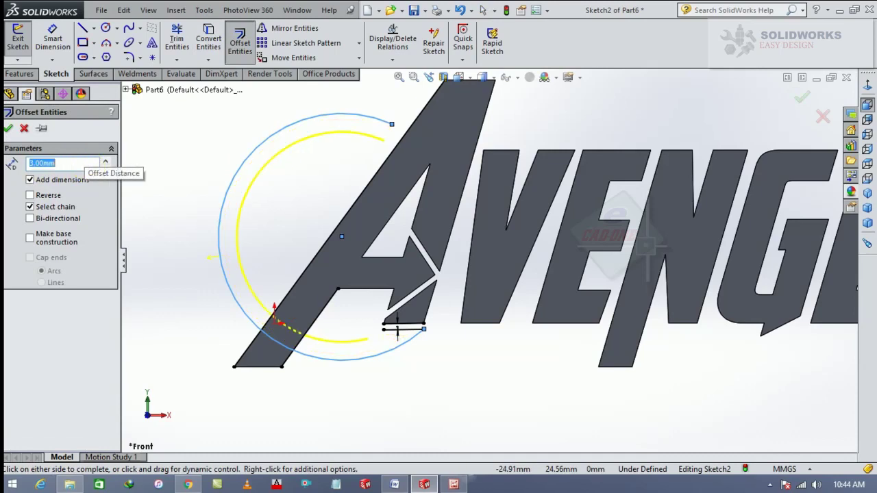
click(10, 131)
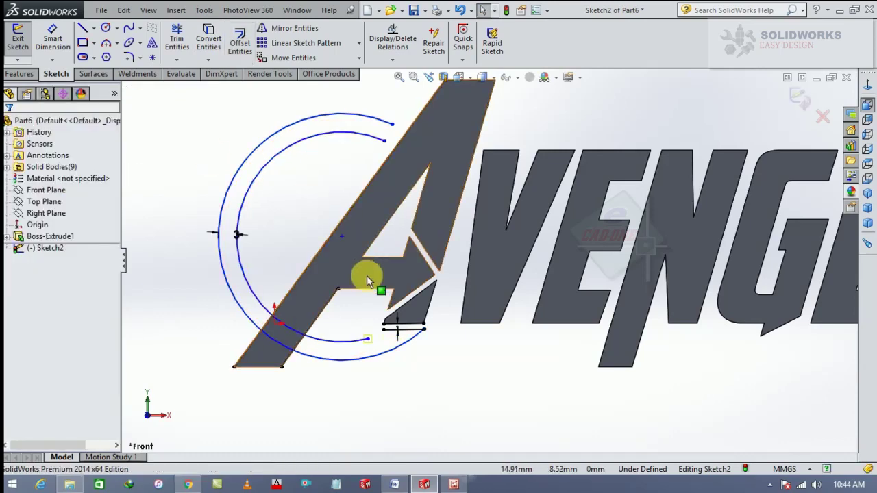
scroll(378, 349, down, 2)
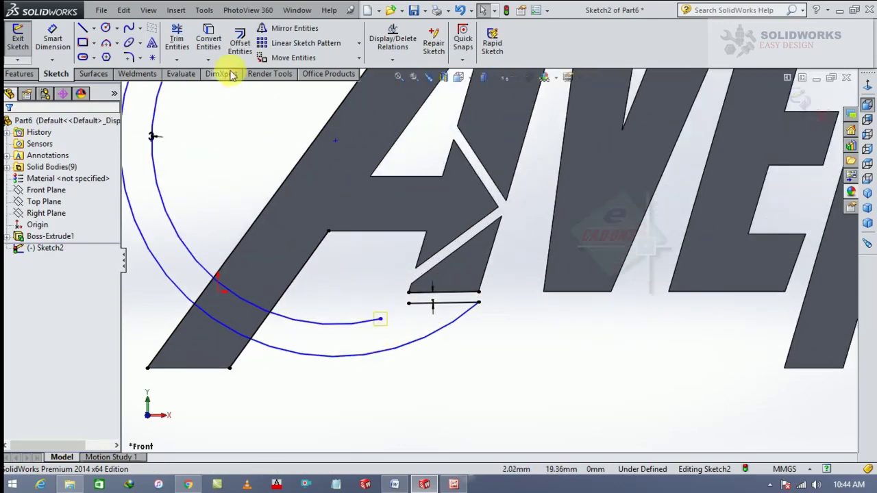
- Extend the inner arc to meet the short horizontal line
click(176, 59)
click(192, 71)
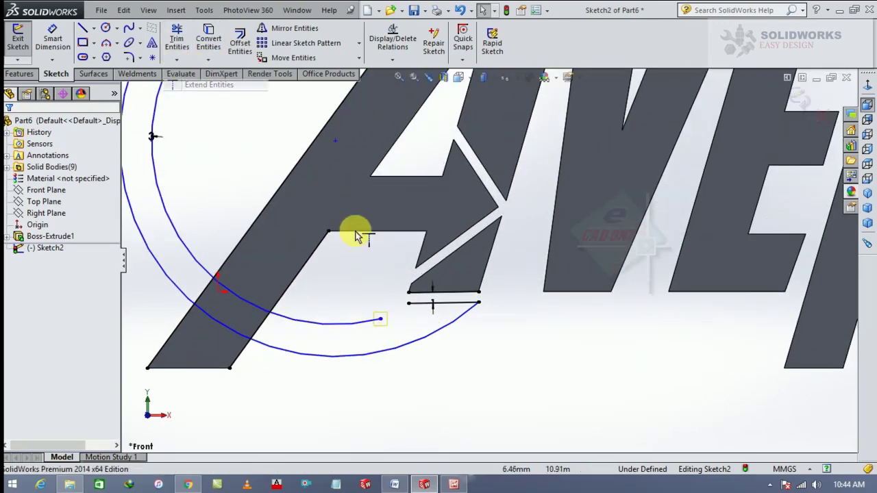
click(360, 324)
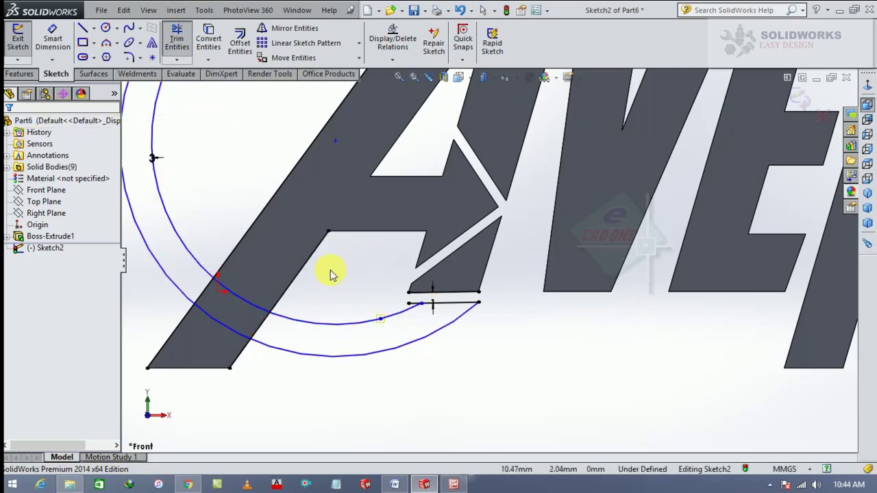
key(Escape)
scroll(476, 298, down, 2)
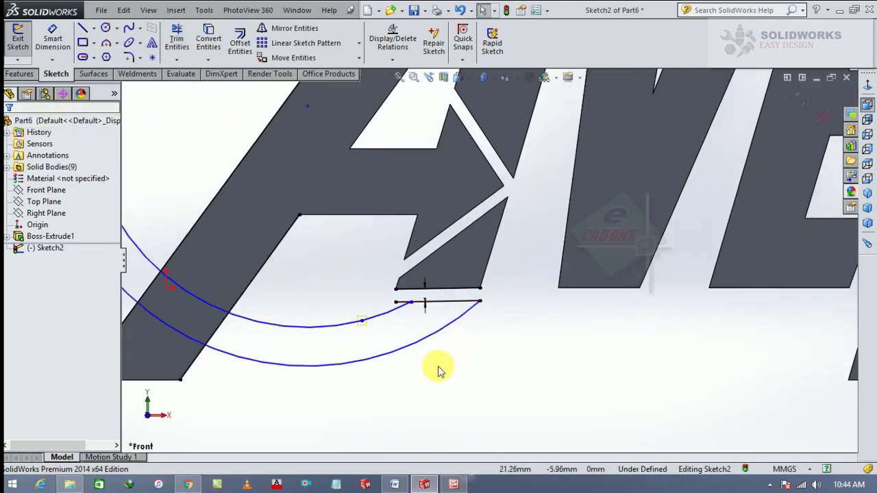
scroll(436, 371, up, 3)
scroll(470, 102, down, 3)
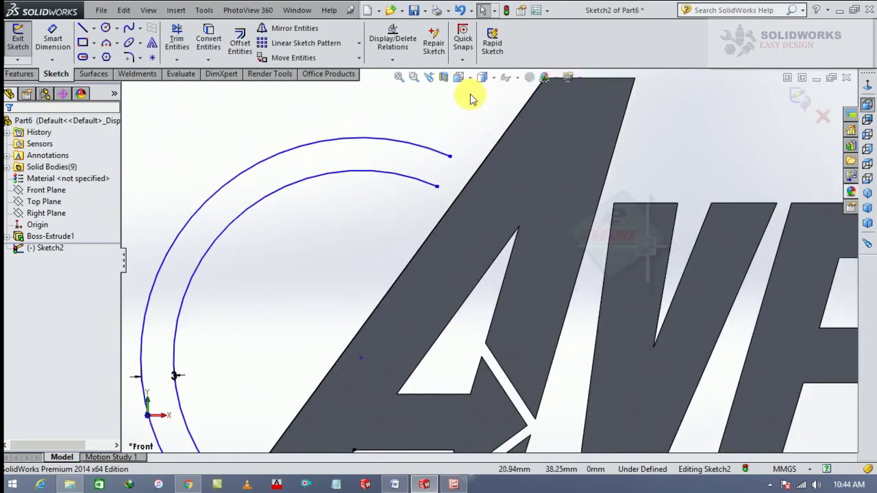
- Offset the A's outer left edge 1 mm outward
click(240, 43)
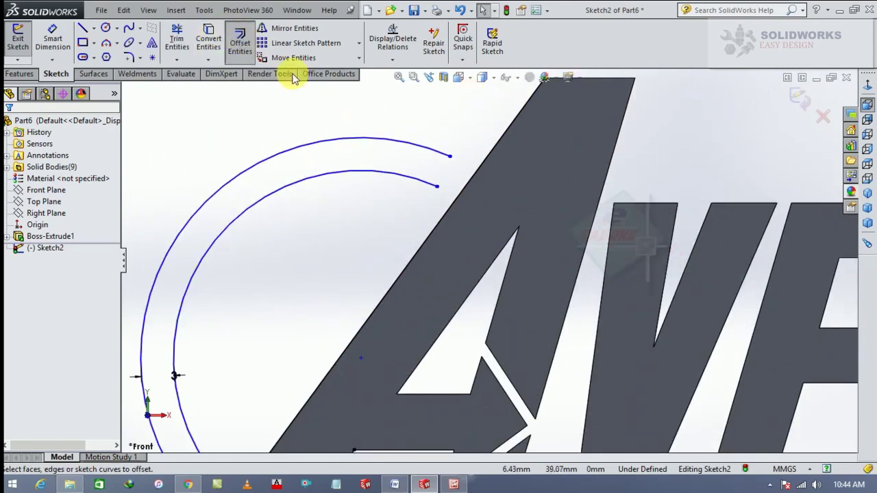
click(453, 202)
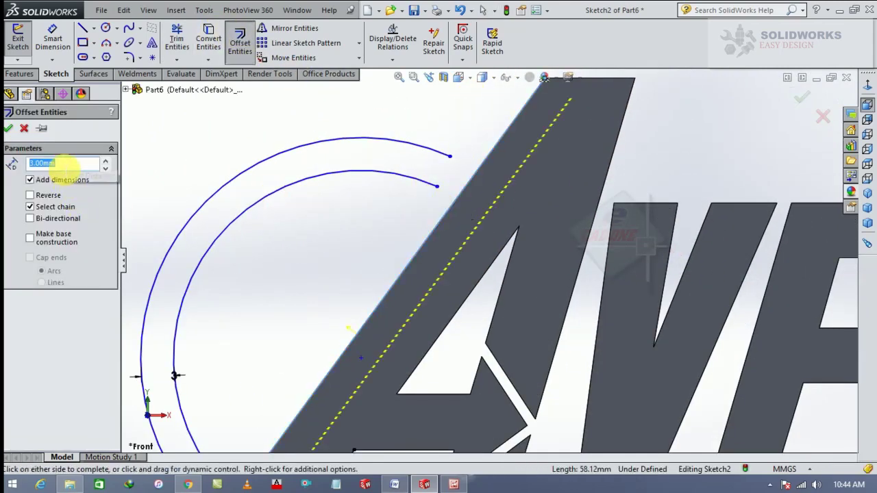
text(1)
key(Return)
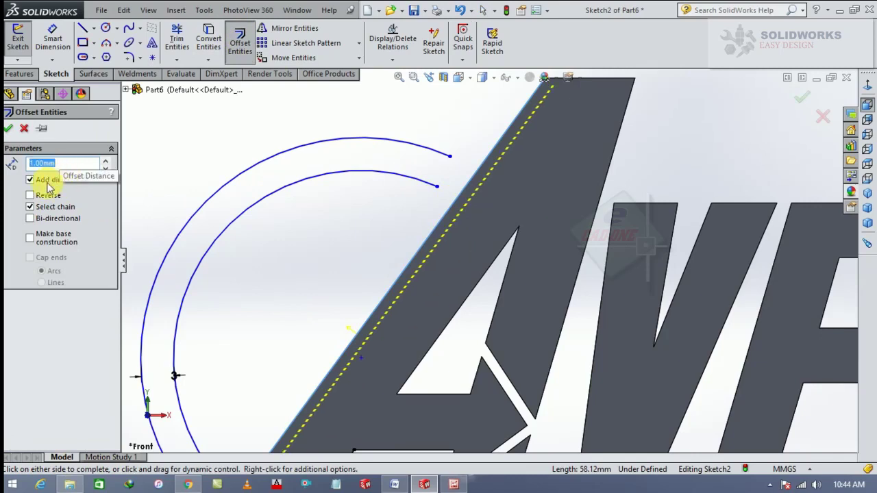
click(30, 195)
text(2)
key(Return)
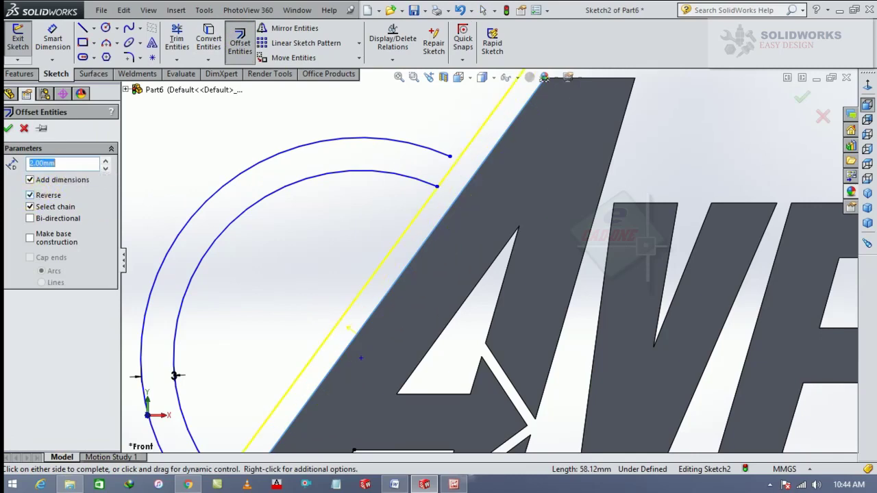
scroll(337, 243, up, 2)
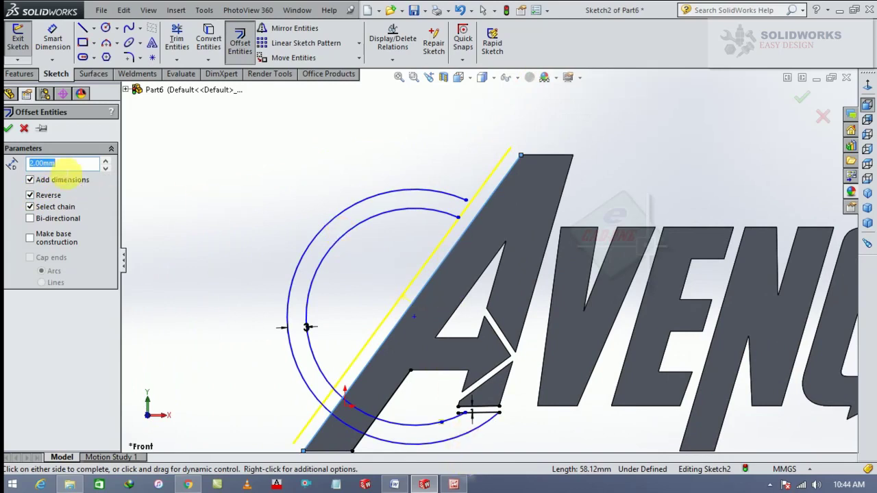
text(1)
key(Return)
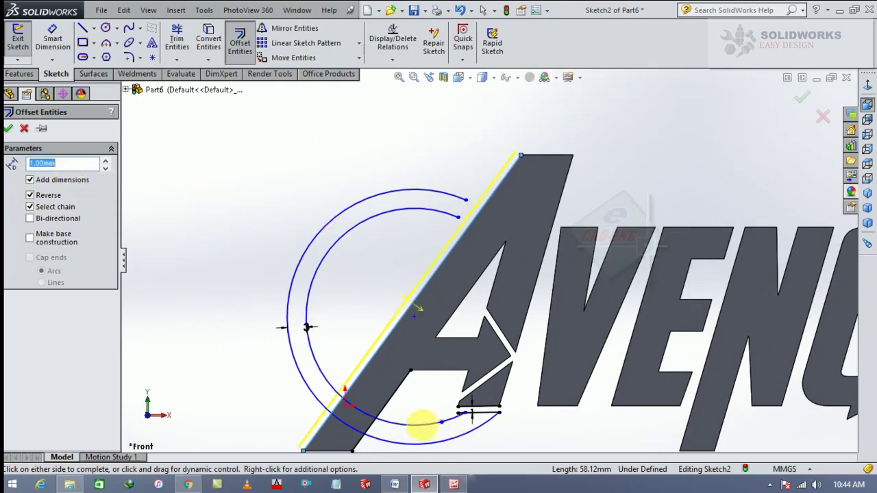
scroll(396, 391, up, 1)
scroll(443, 411, down, 3)
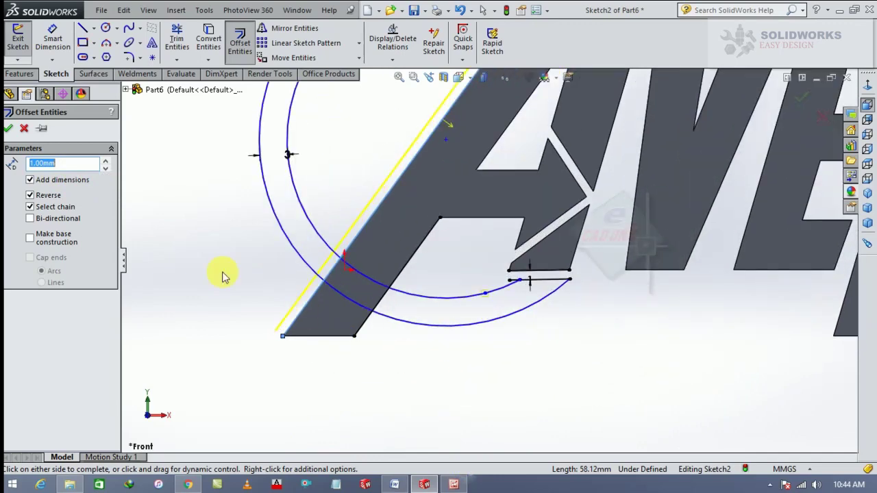
click(9, 128)
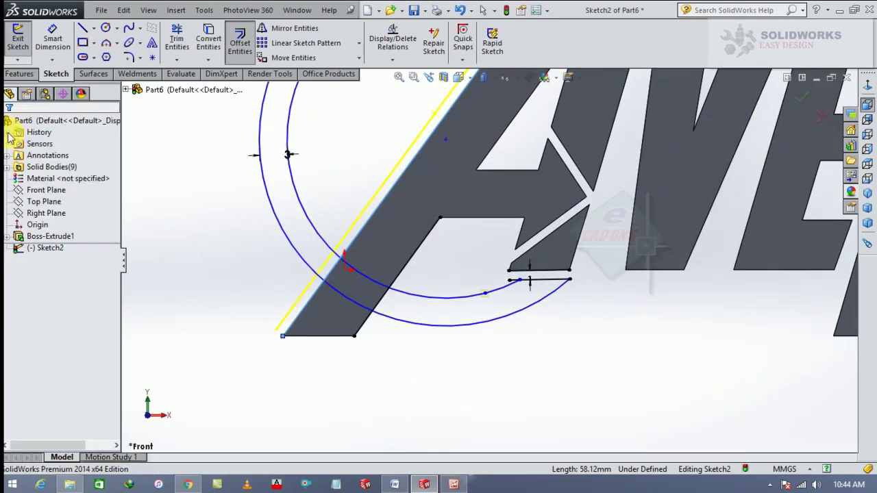
- Offset the inner edge of the A's leg by 1 mm
click(411, 259)
click(240, 41)
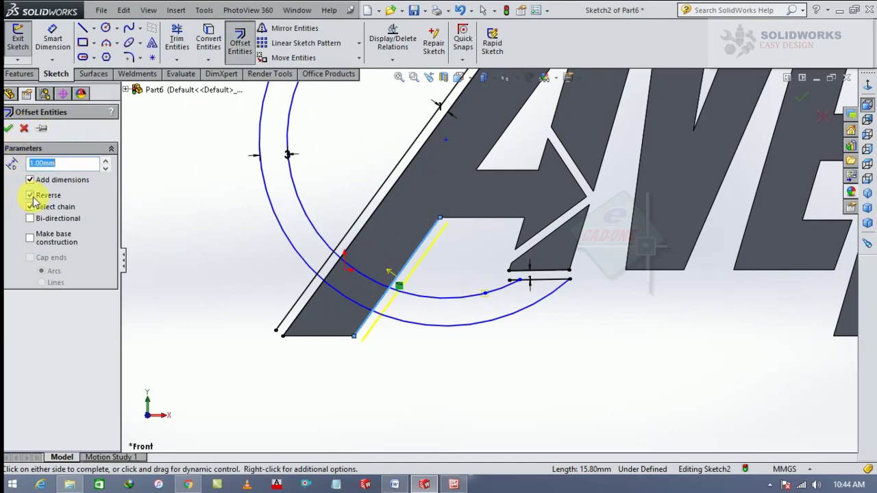
click(8, 128)
scroll(337, 394, up, 3)
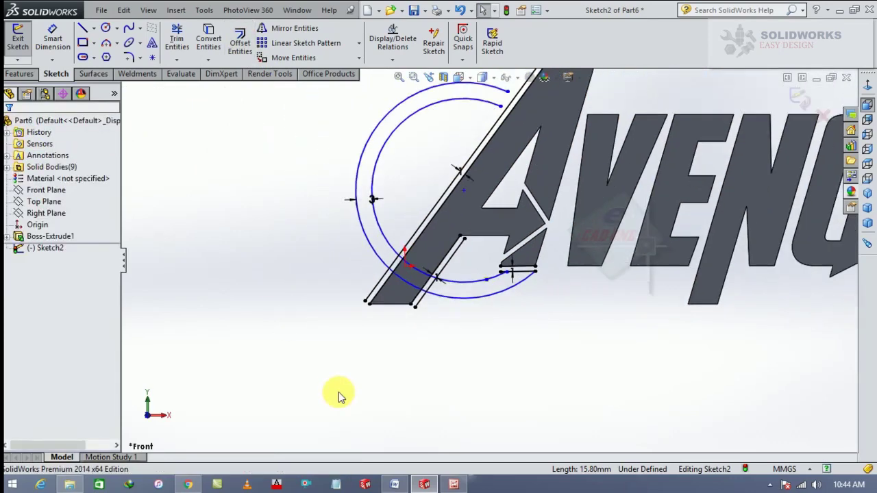
scroll(537, 131, down, 2)
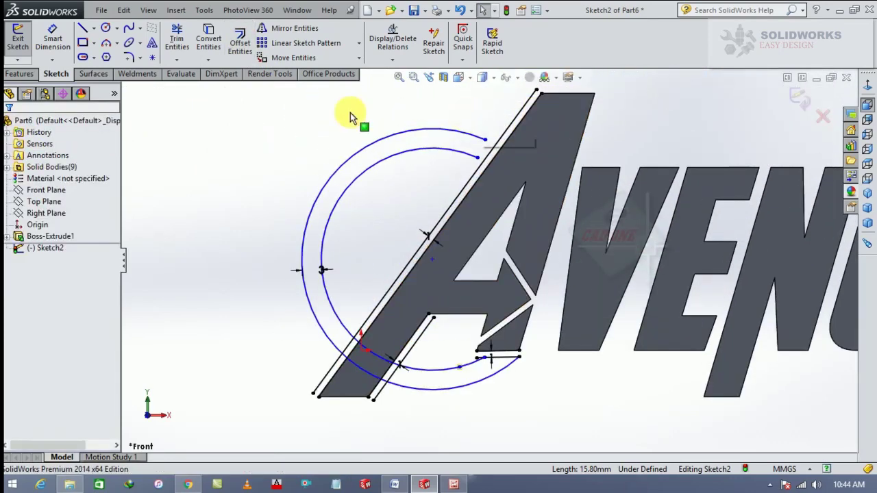
- Extend the upper and lower arcs to the A's diagonal offset line
click(176, 64)
click(172, 87)
scroll(505, 157, down, 2)
scroll(452, 157, down, 1)
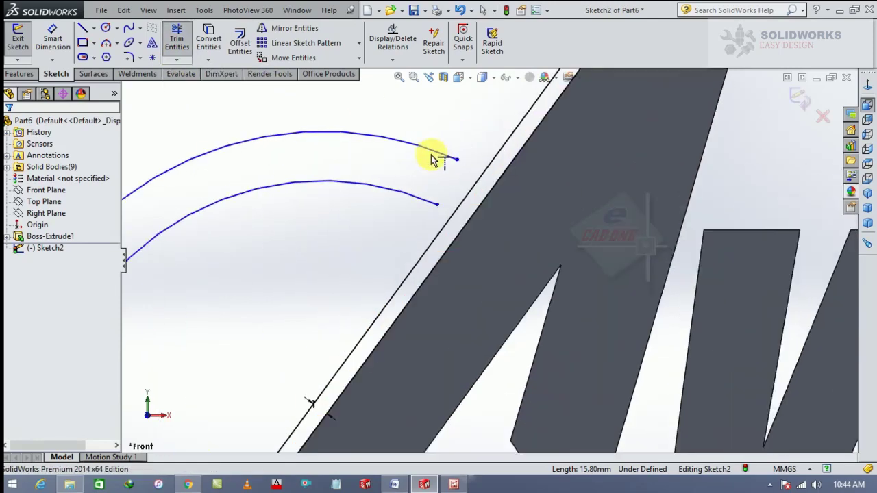
click(431, 155)
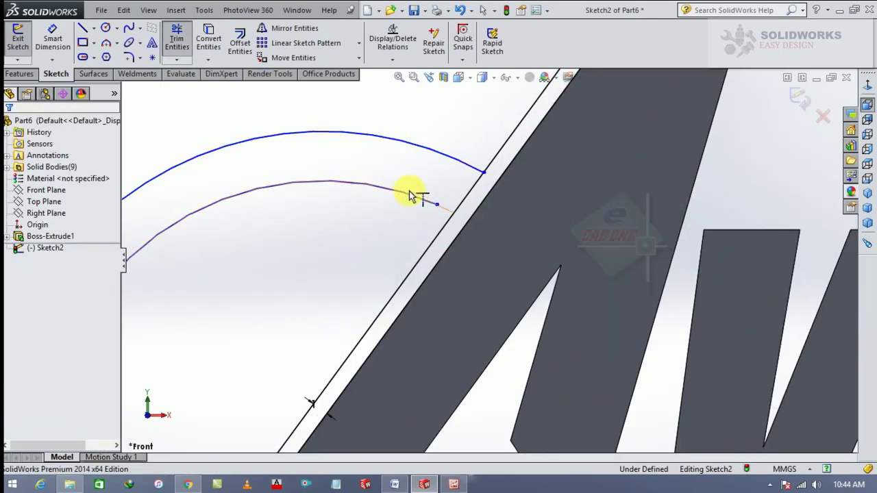
click(411, 195)
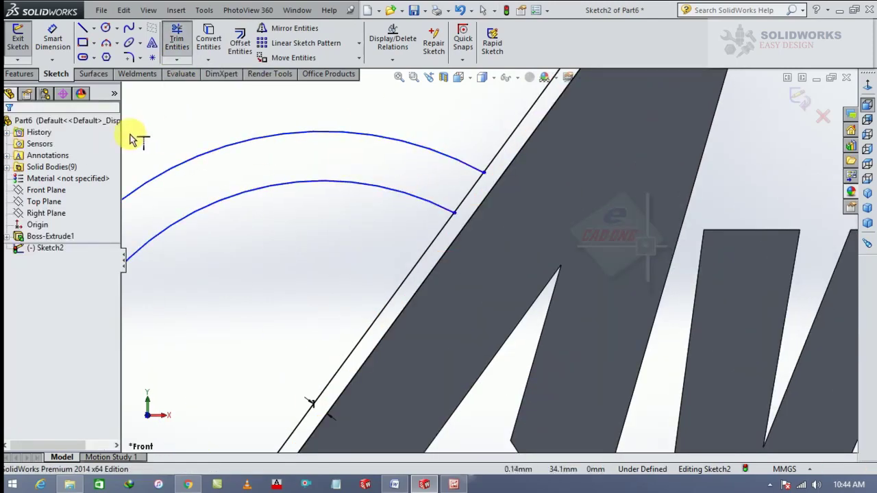
- Trim the stray line stubs and diagonal segments around both arcs
click(174, 39)
scroll(495, 166, down, 1)
scroll(503, 141, down, 1)
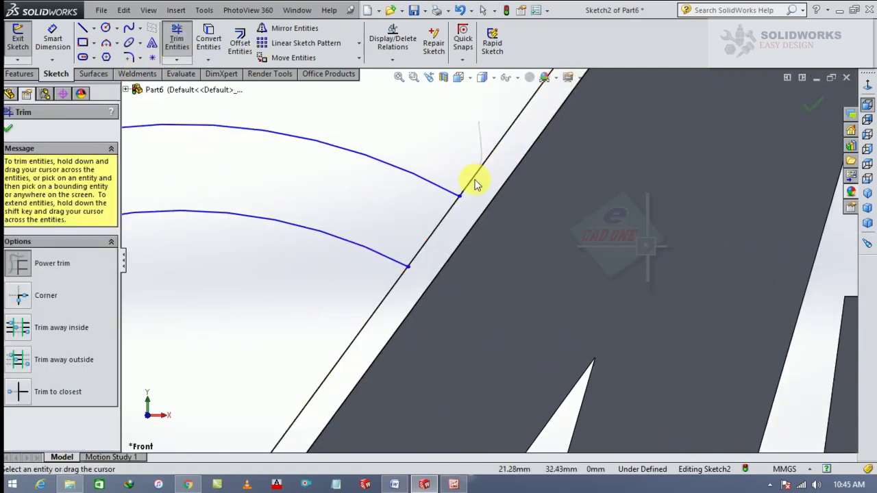
drag(476, 181, 467, 199)
drag(415, 277, 303, 299)
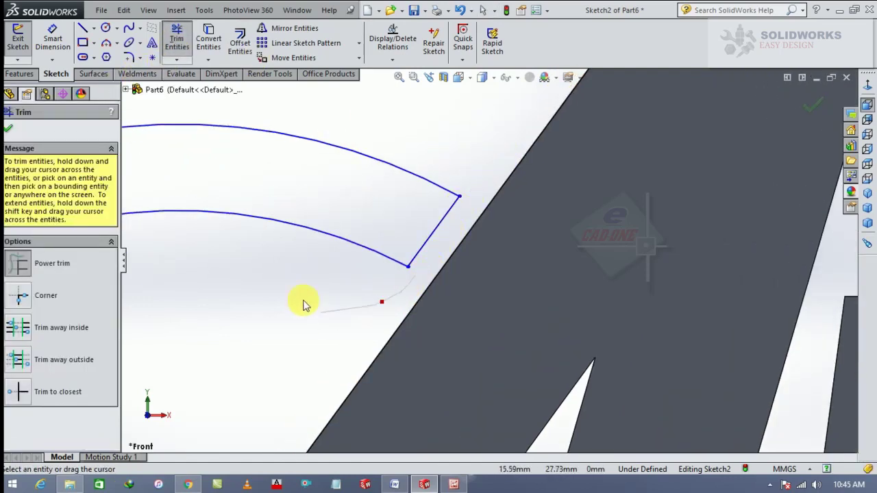
scroll(480, 121, up, 2)
scroll(470, 181, up, 2)
scroll(489, 386, up, 1)
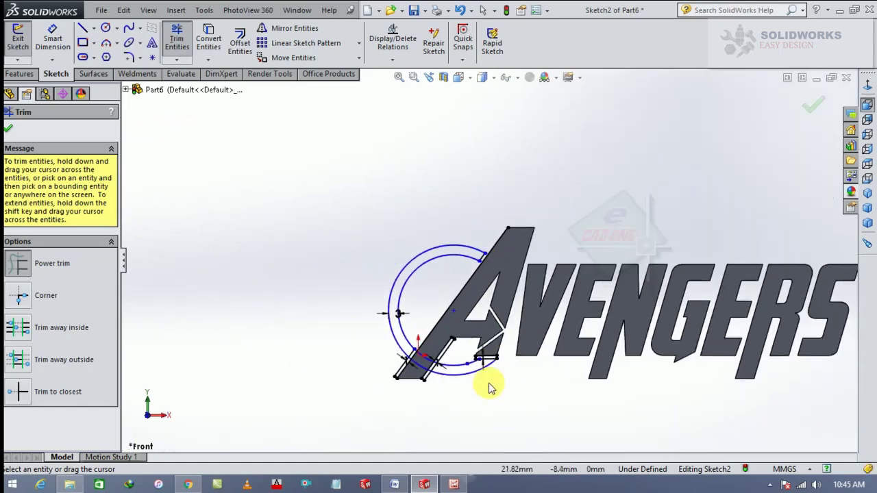
scroll(460, 274, down, 2)
scroll(474, 308, down, 2)
scroll(500, 361, down, 1)
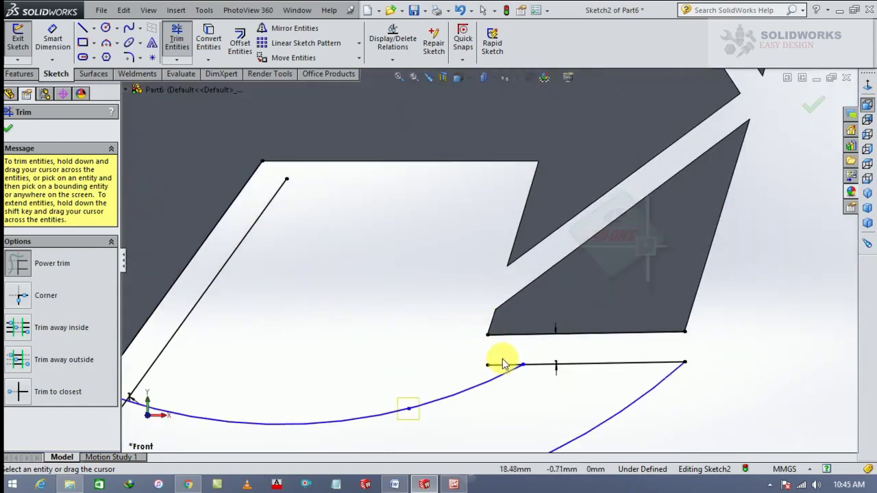
scroll(307, 358, up, 1)
scroll(285, 390, up, 1)
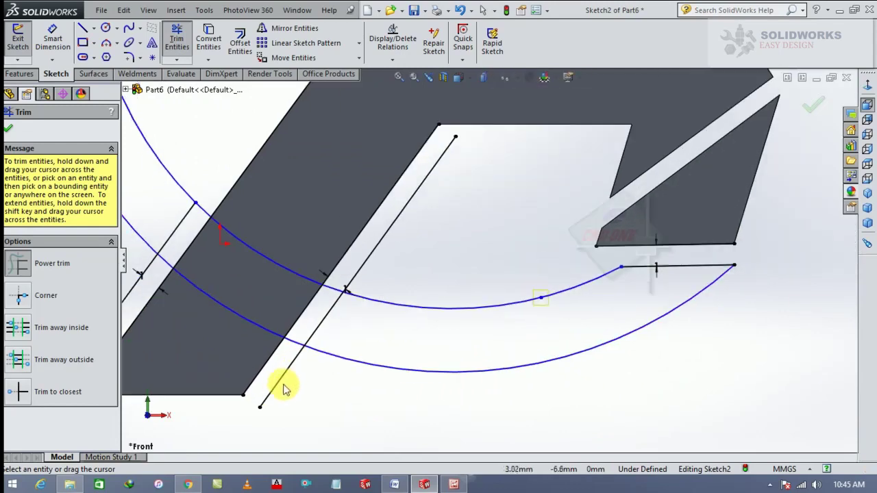
drag(280, 405, 303, 337)
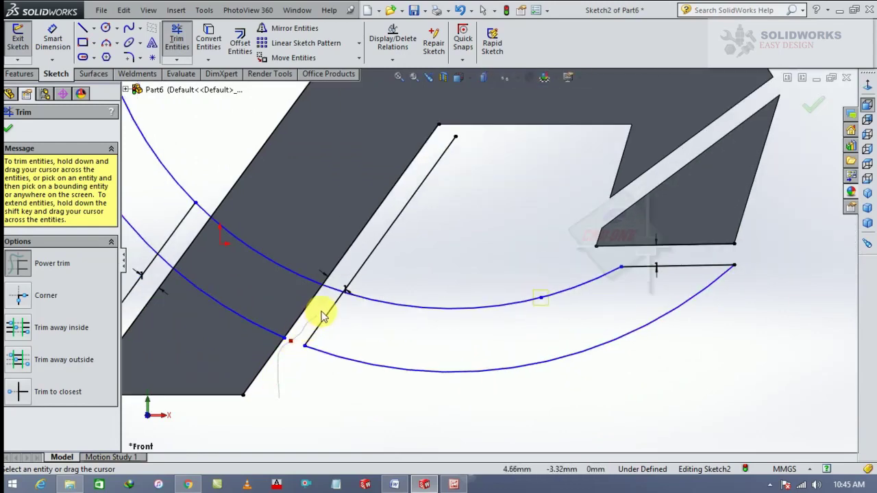
drag(334, 294, 392, 304)
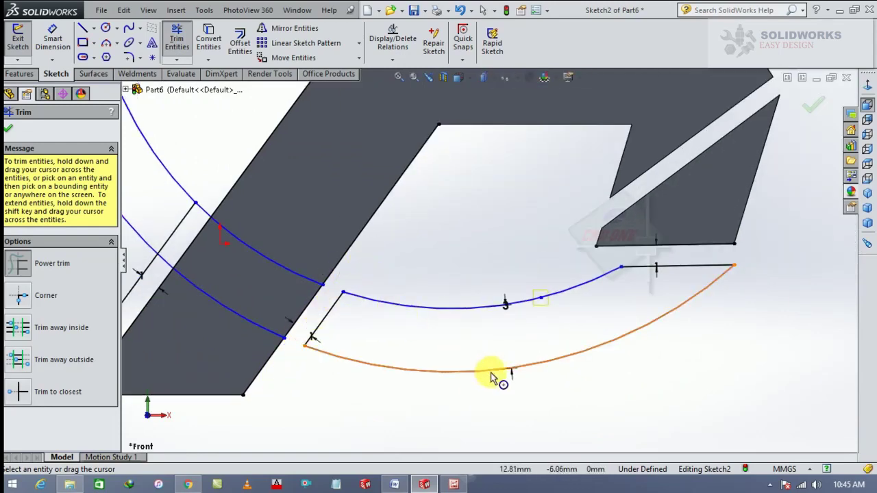
- Trim the arc pieces crossing the A, leaving an open upper ring and lower arc
scroll(330, 255, up, 2)
scroll(322, 253, down, 2)
scroll(313, 251, down, 1)
mouse_move(445, 232)
mouse_down()
mouse_move(341, 327)
mouse_move(270, 317)
mouse_up()
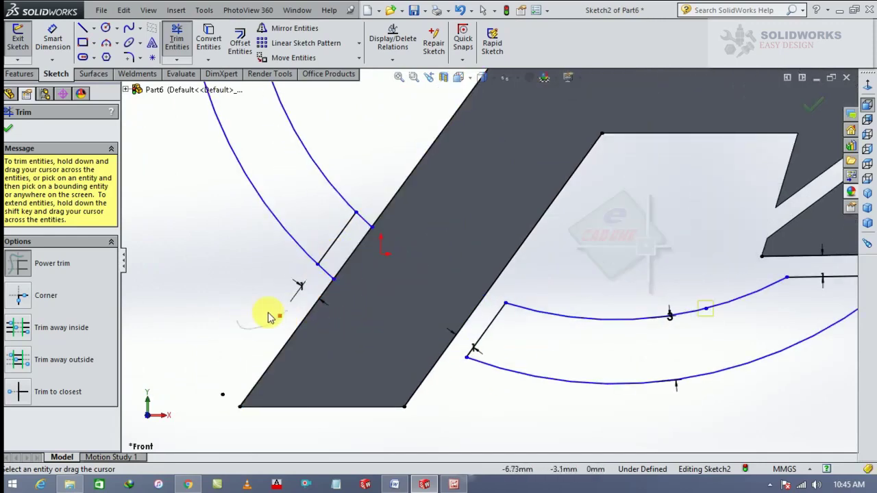
scroll(346, 263, down, 1)
drag(464, 130, 322, 321)
key(z)
key(z)
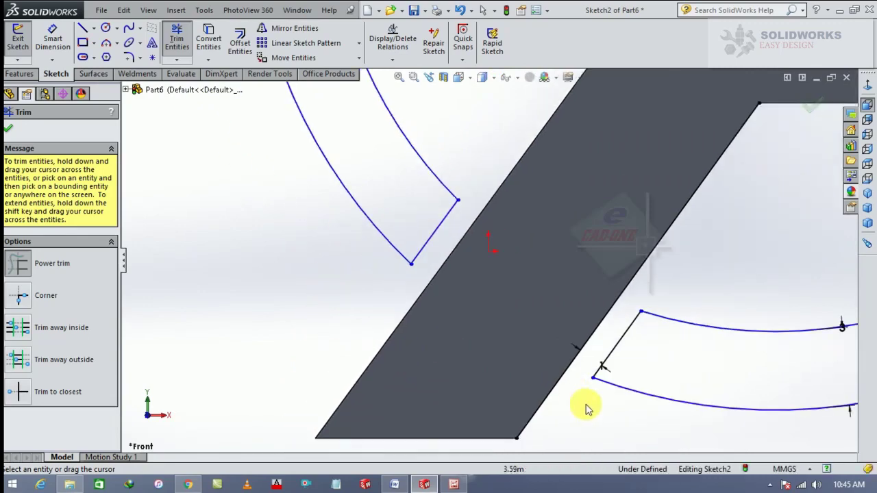
scroll(480, 381, up, 2)
scroll(588, 309, up, 2)
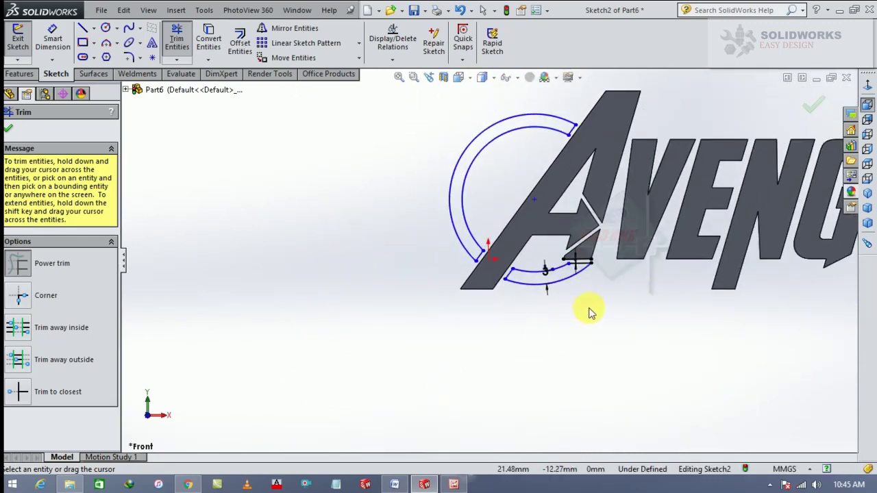
scroll(583, 254, down, 2)
scroll(521, 270, down, 2)
scroll(521, 270, down, 2)
scroll(528, 260, down, 1)
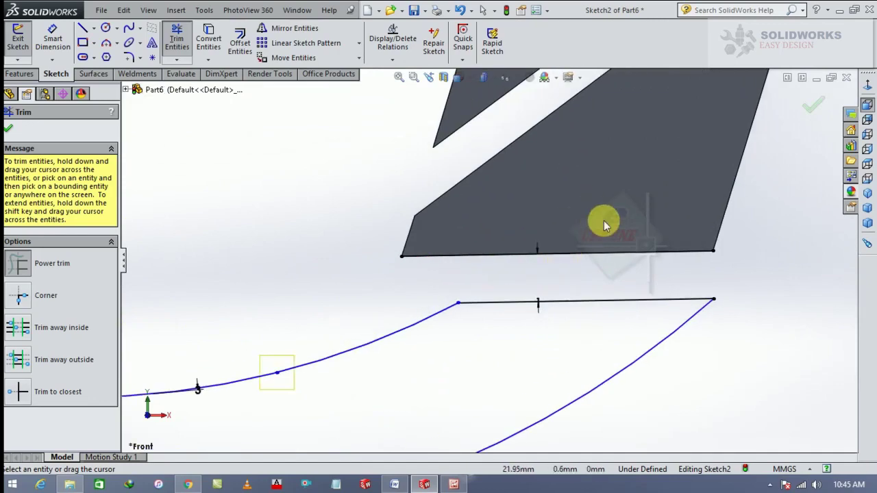
scroll(525, 342, up, 2)
scroll(525, 344, up, 3)
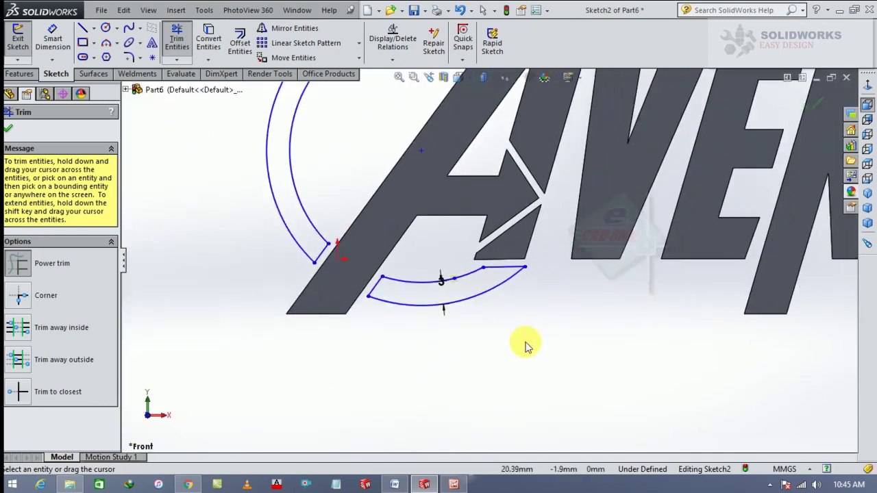
scroll(525, 345, up, 1)
scroll(527, 347, up, 1)
scroll(525, 346, up, 2)
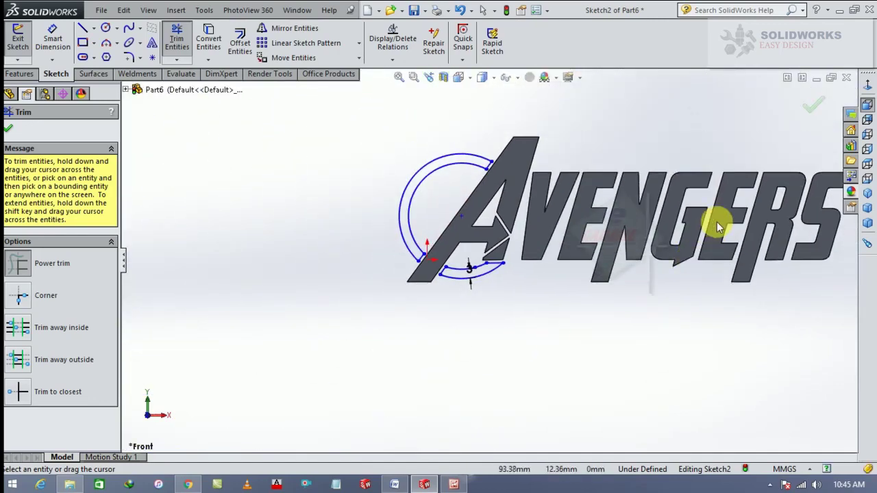
scroll(658, 254, down, 1)
key(Escape)
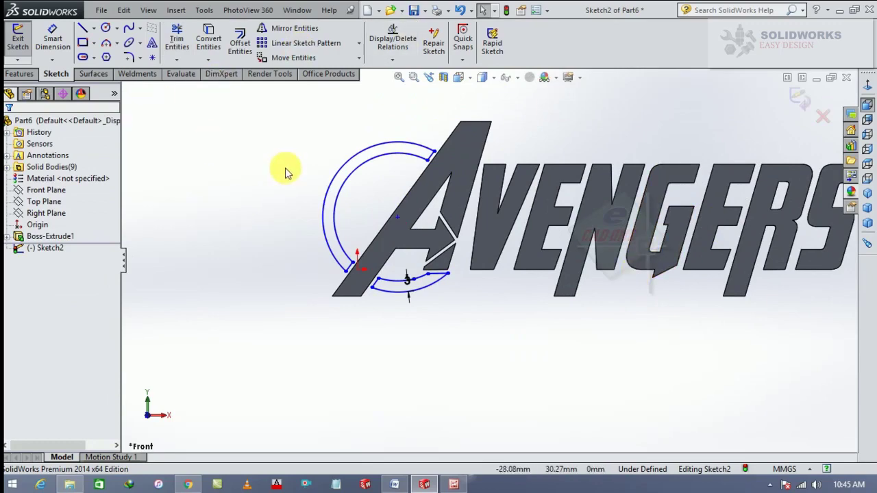
- Extrude the upper ring and lower arc regions 8 mm blind as Boss-Extrude2
click(31, 47)
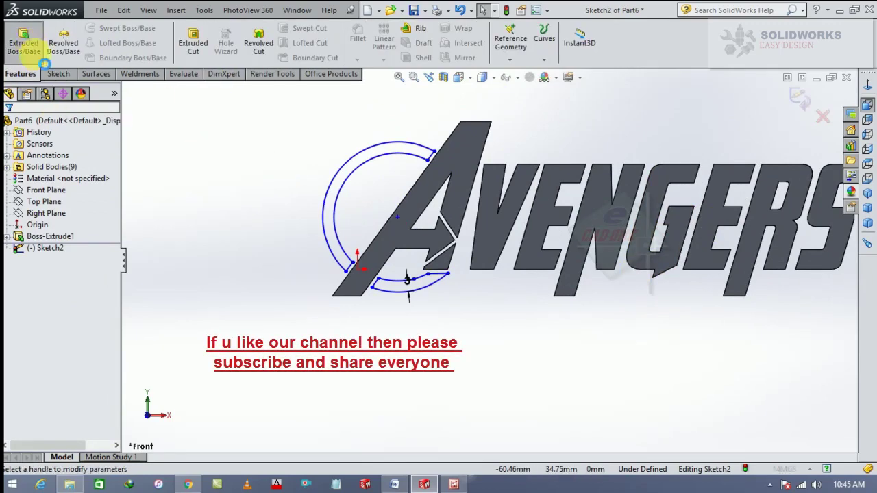
mouse_move(600, 266)
middle_down()
mouse_move(525, 338)
mouse_move(513, 245)
middle_up()
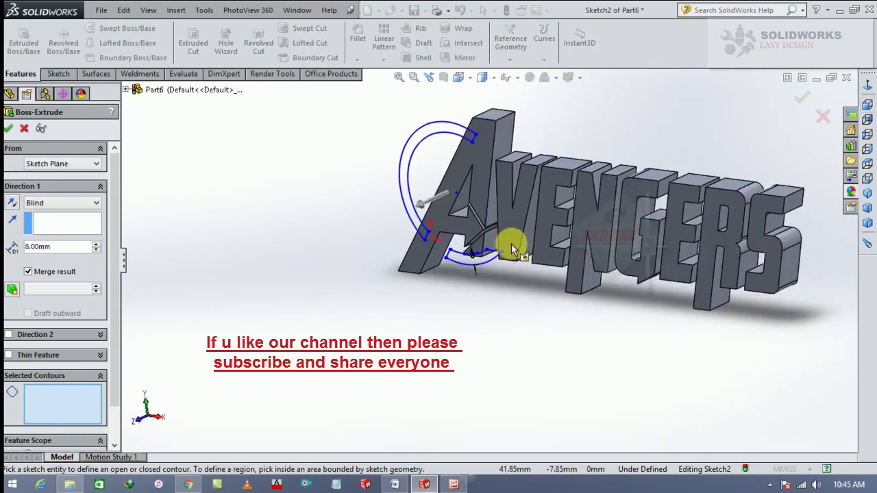
scroll(435, 131, down, 3)
scroll(447, 172, down, 2)
click(446, 171)
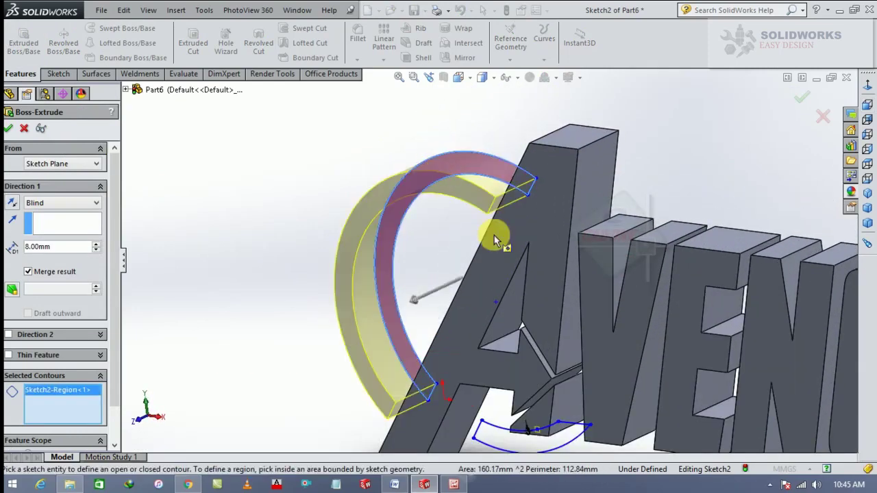
scroll(526, 337, up, 3)
scroll(509, 368, down, 4)
click(491, 336)
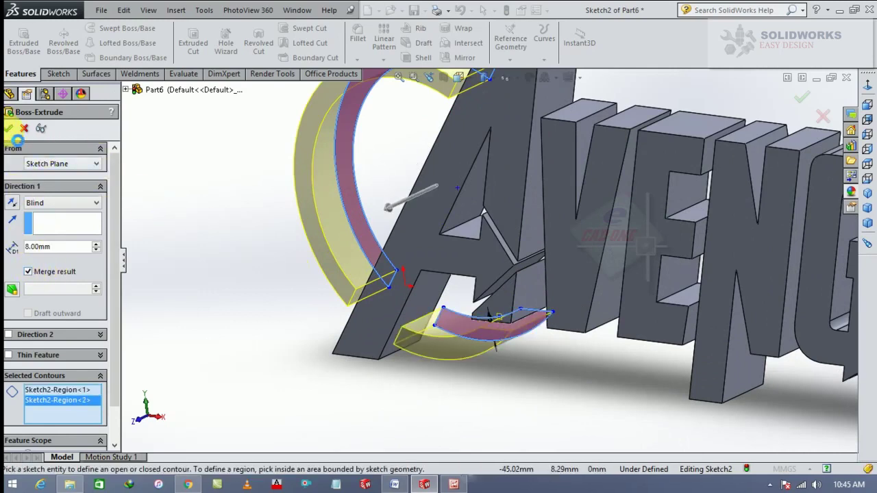
click(9, 129)
scroll(364, 351, up, 5)
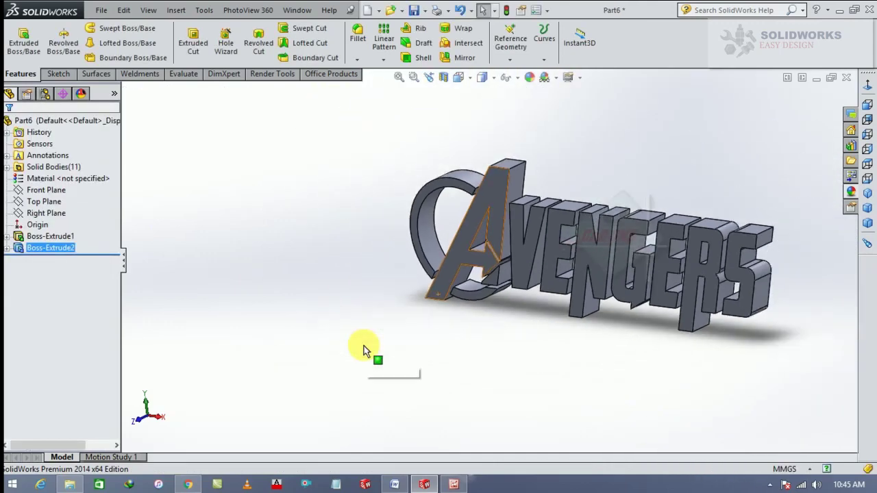
mouse_move(362, 349)
middle_down()
mouse_move(391, 349)
mouse_move(498, 310)
middle_up()
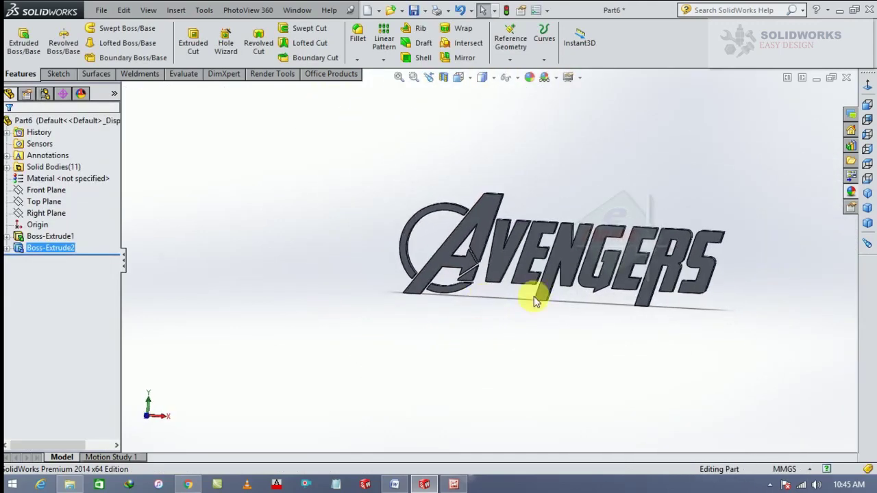
click(868, 194)
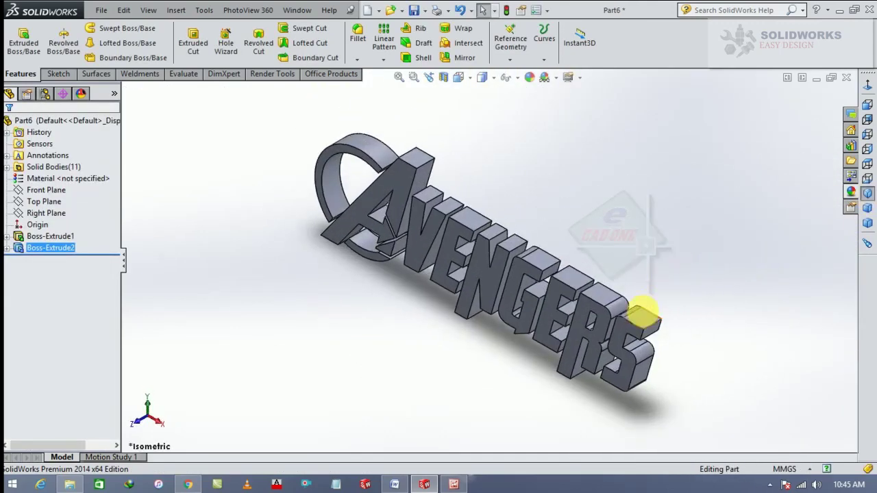
mouse_move(642, 309)
middle_down()
mouse_move(695, 205)
mouse_move(685, 271)
middle_up()
scroll(480, 297, down, 1)
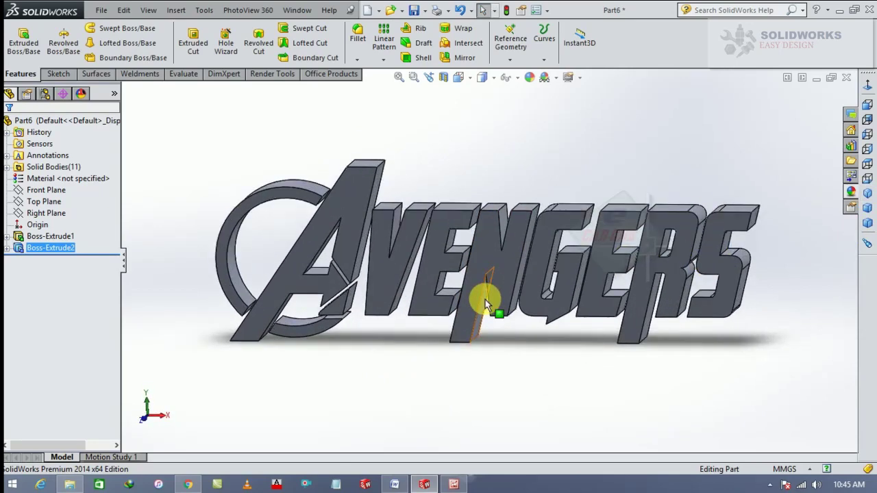
scroll(486, 301, down, 2)
scroll(486, 300, down, 1)
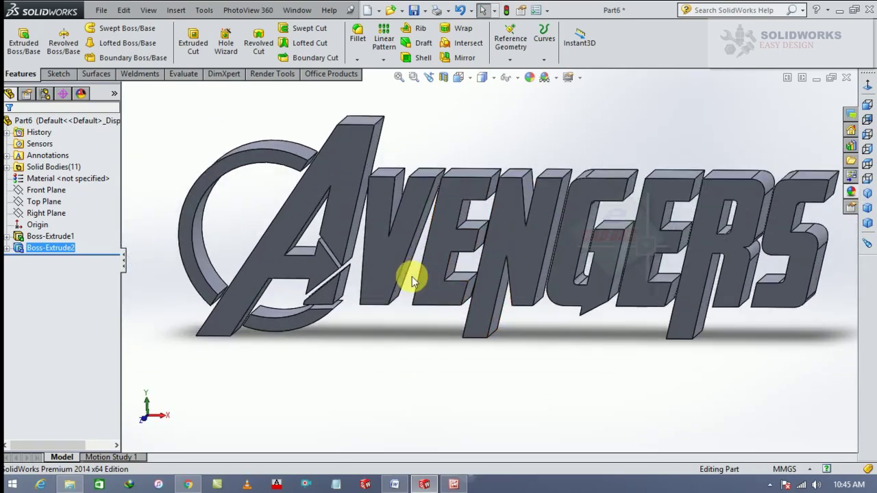
- Round the edges of the A's front face with a 1 mm fillet
click(412, 276)
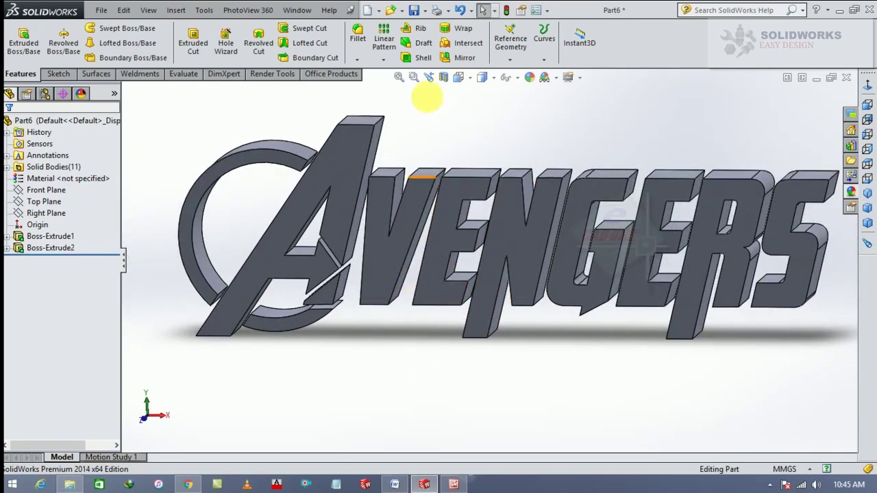
click(358, 36)
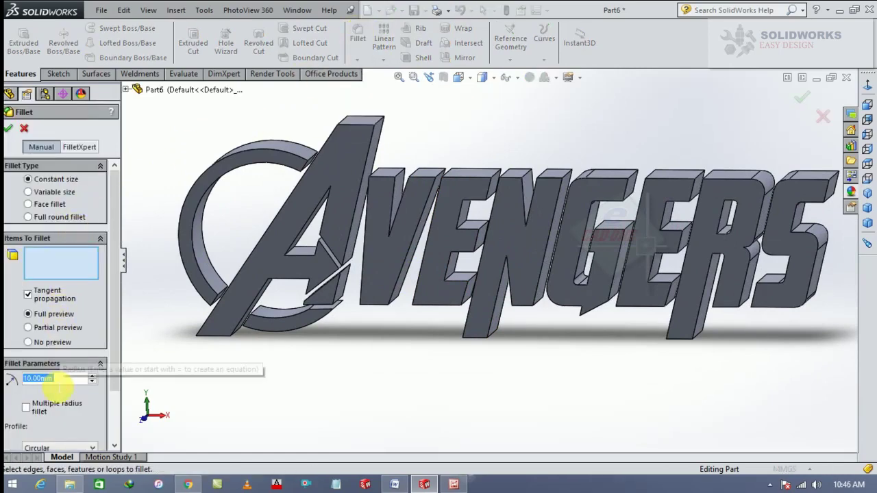
text(2)
click(348, 155)
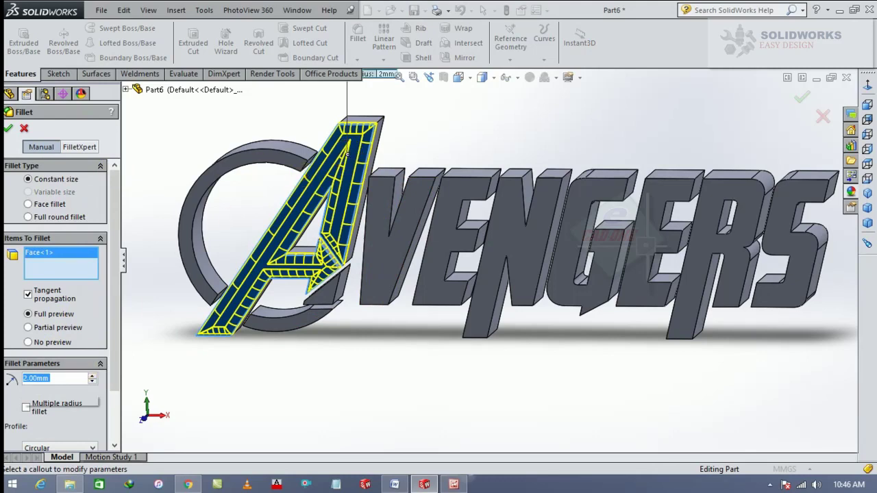
text(1)
key(Return)
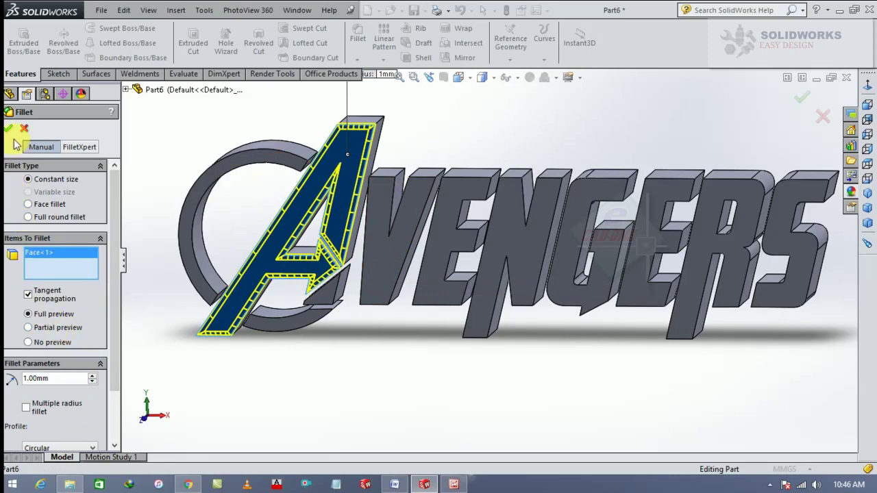
key(Return)
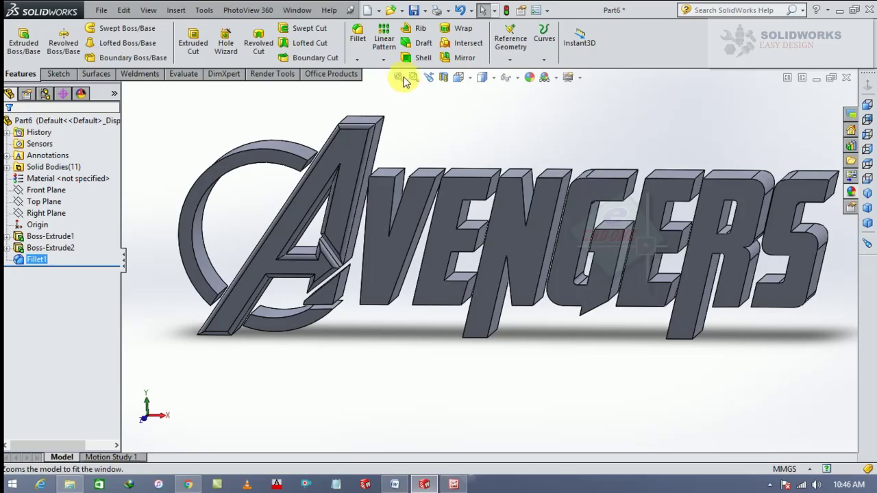
- Fillet the ring's upper band front face with a 0.5 mm radius (Fillet2)
click(358, 33)
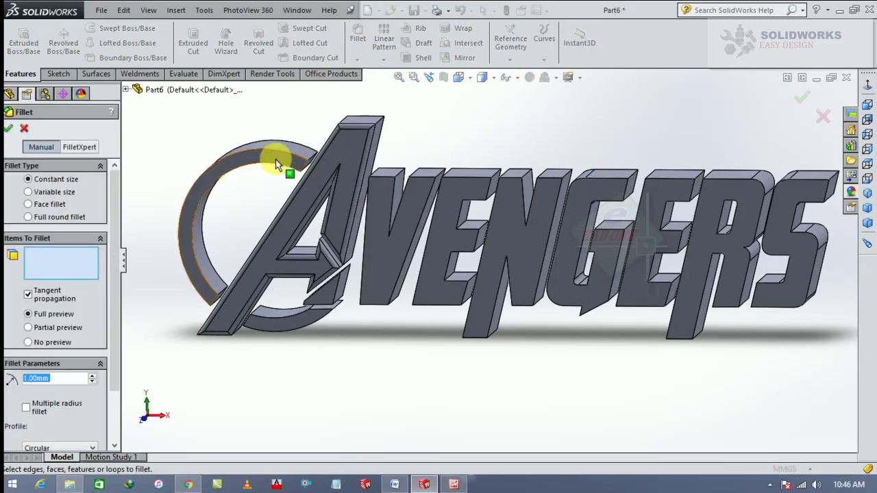
click(274, 155)
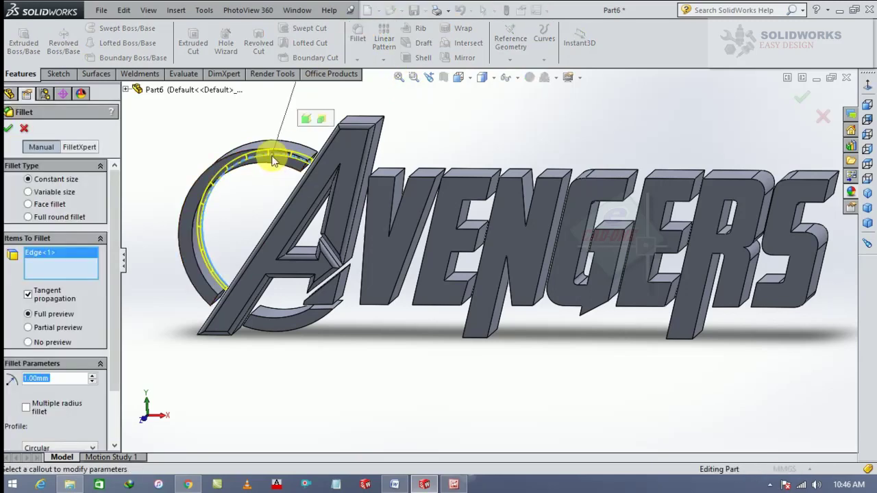
click(184, 230)
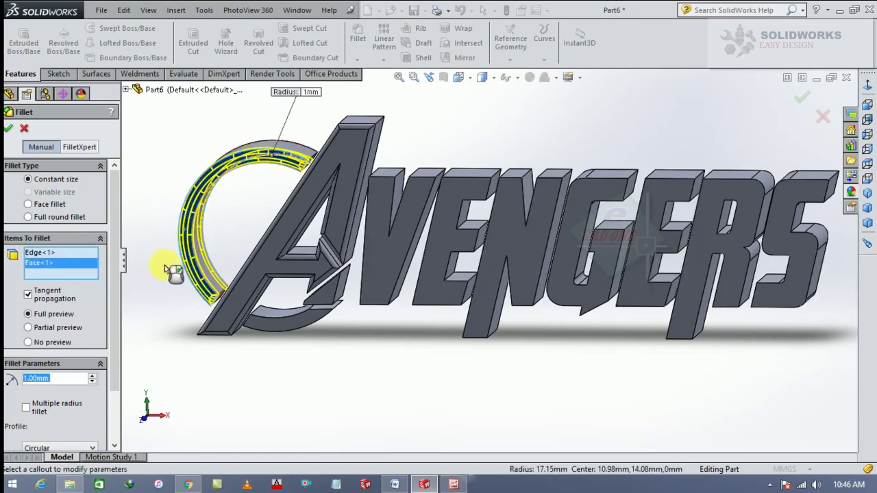
right_click(44, 262)
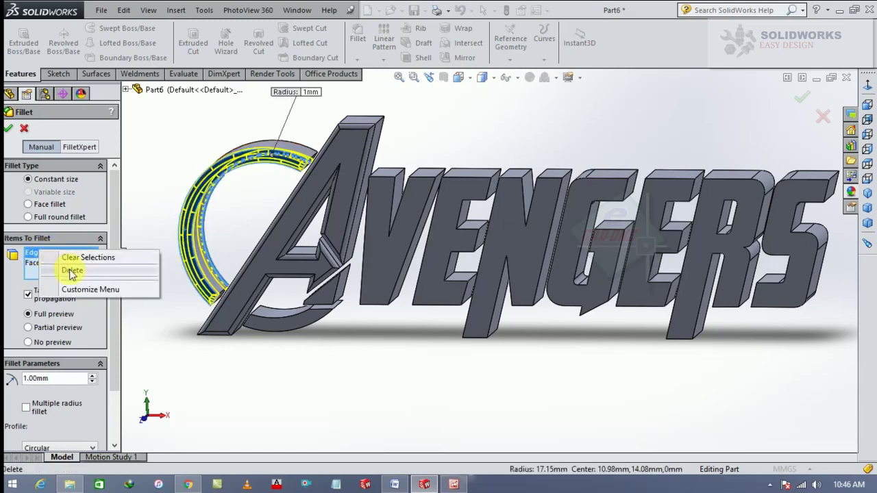
click(71, 270)
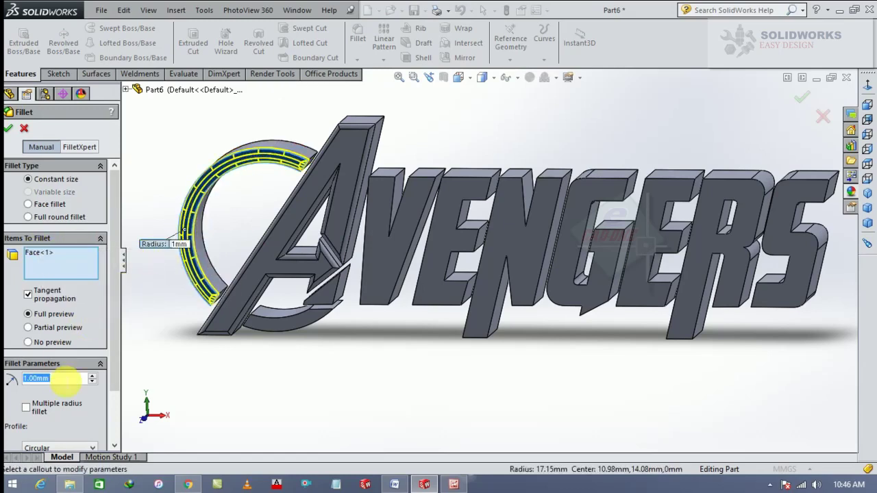
text(1)
key(BackSpace)
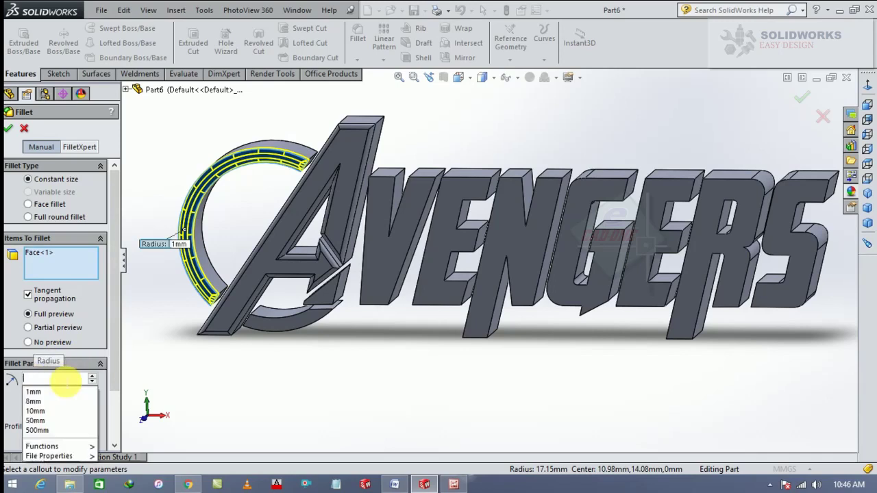
text(0.5)
key(Return)
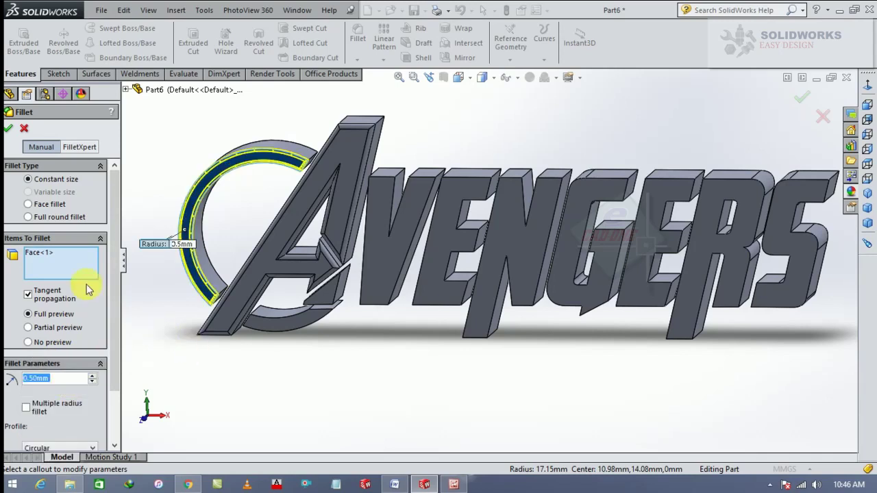
click(10, 129)
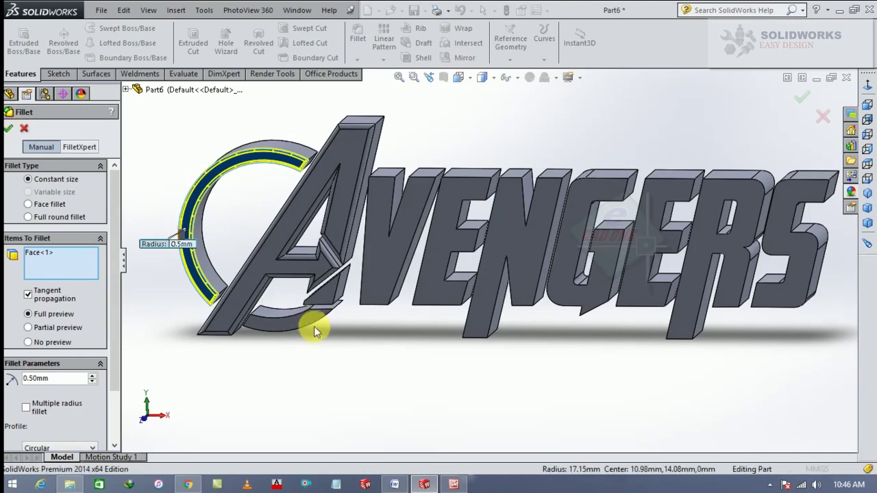
- Add a 0.5 mm fillet (Fillet3) to the lower arc piece's front face
scroll(310, 334, down, 3)
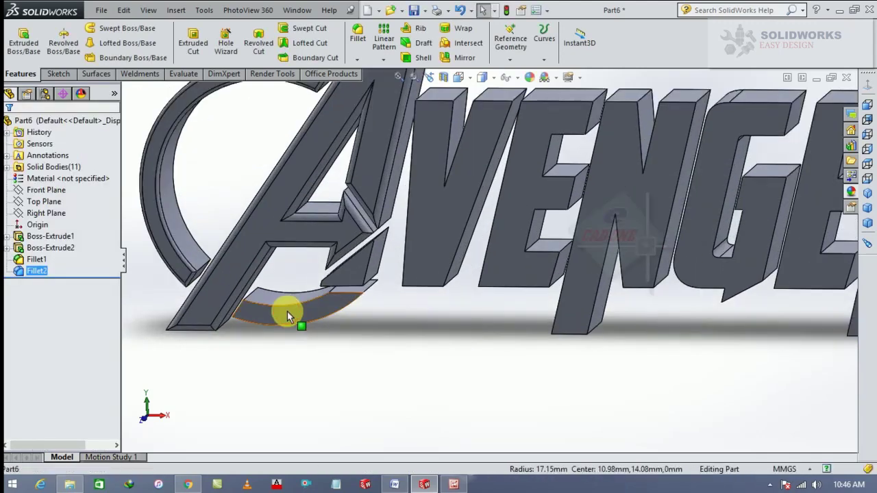
click(287, 313)
click(359, 35)
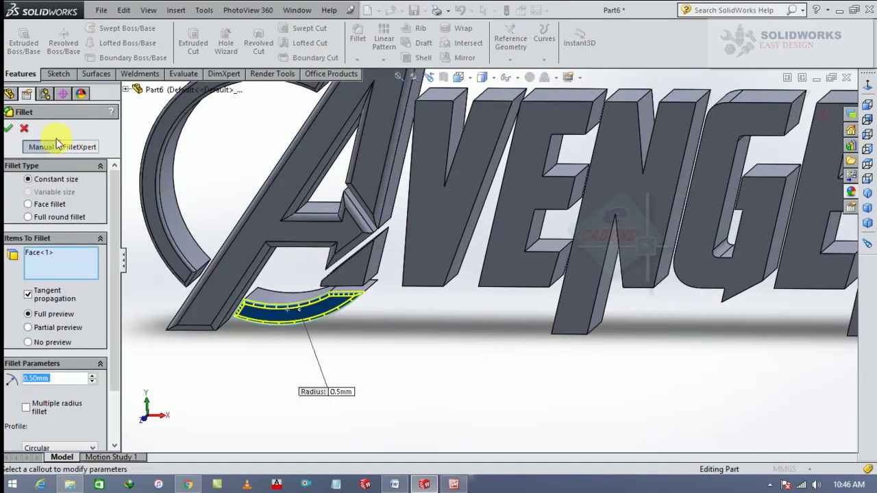
click(10, 132)
scroll(254, 313, up, 3)
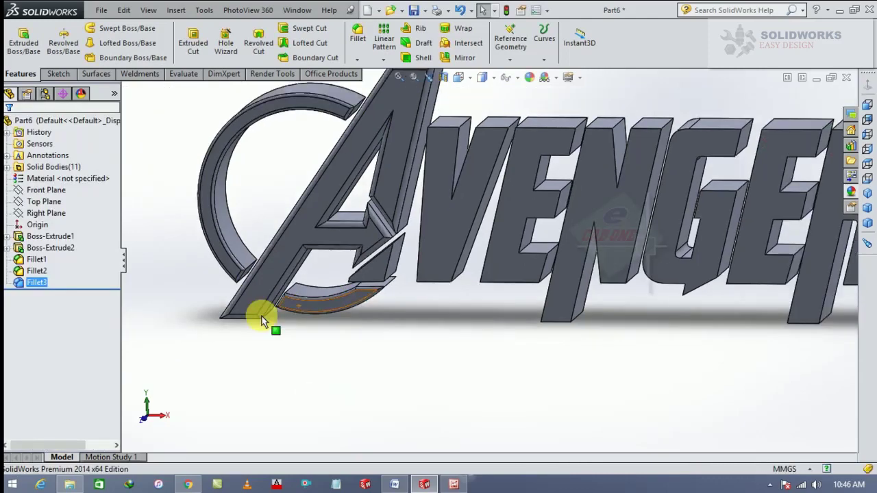
- Fillet the V's front face with a 1 mm radius
click(358, 34)
scroll(685, 205, down, 2)
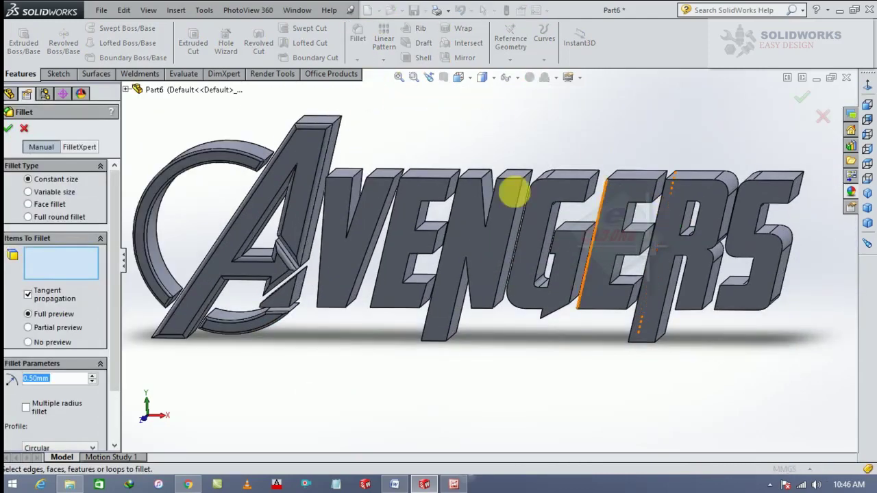
click(346, 266)
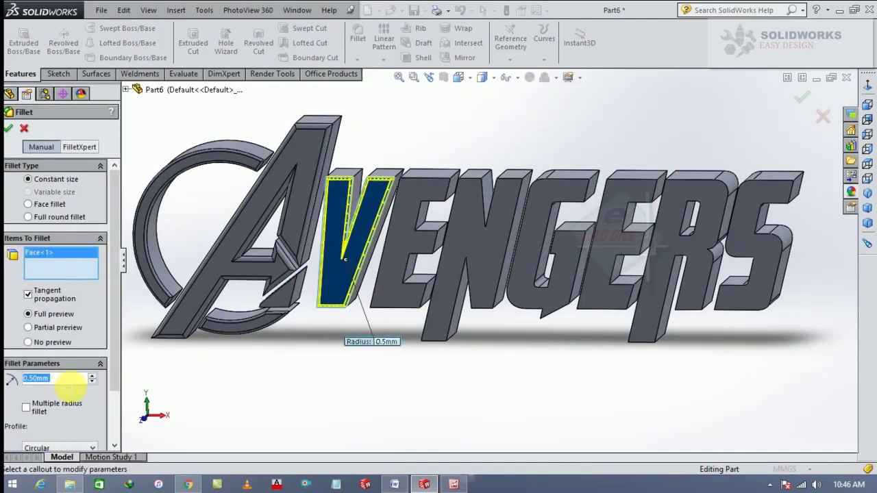
text(1)
key(Return)
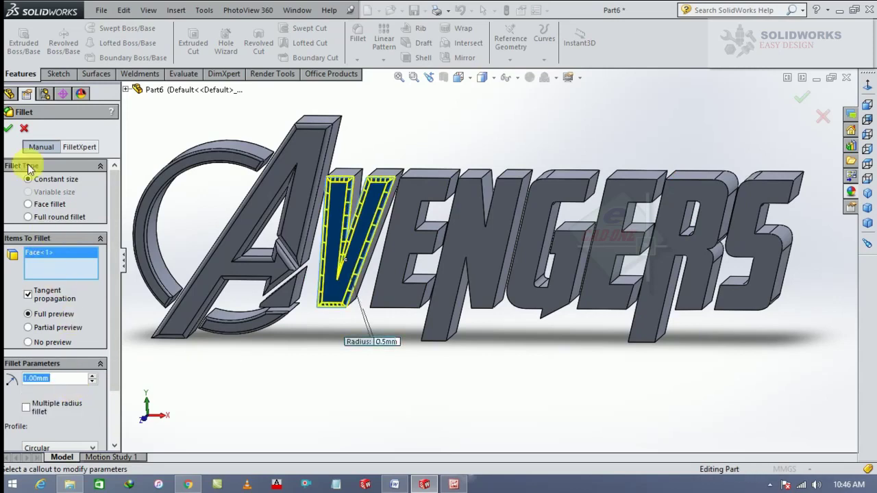
click(10, 130)
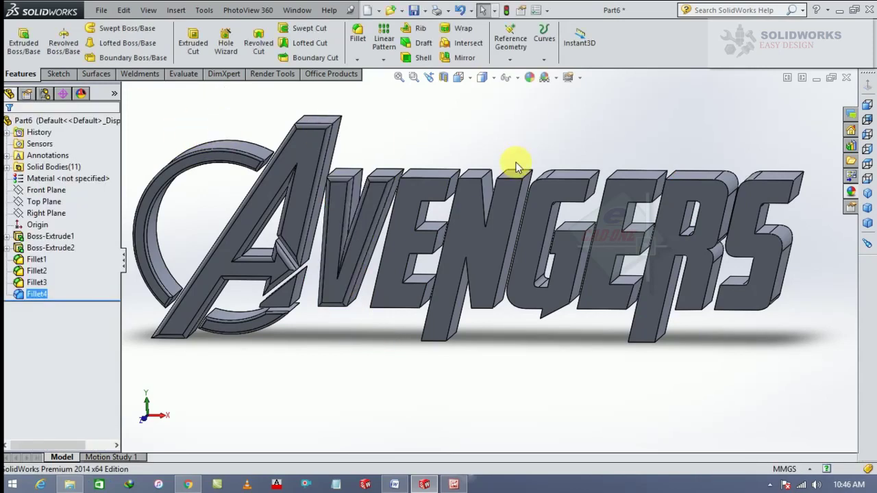
- Fillet the first E and N front faces at 1 mm, then select the G's face
click(358, 35)
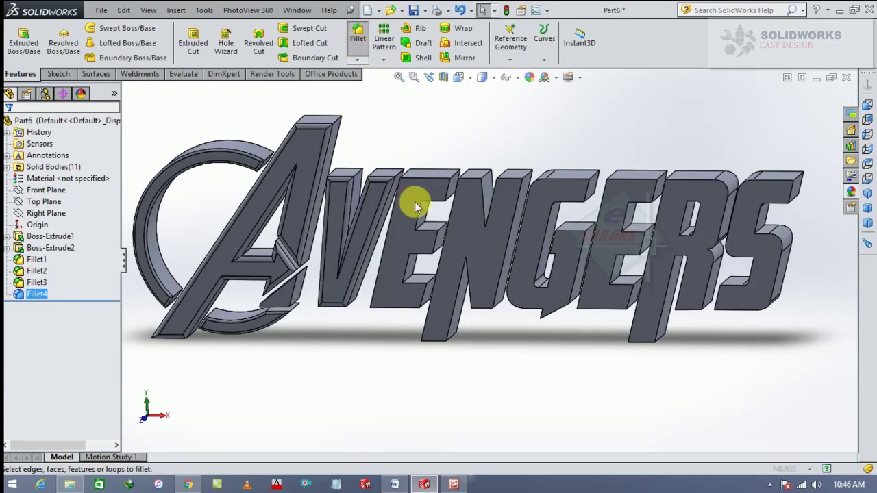
click(407, 223)
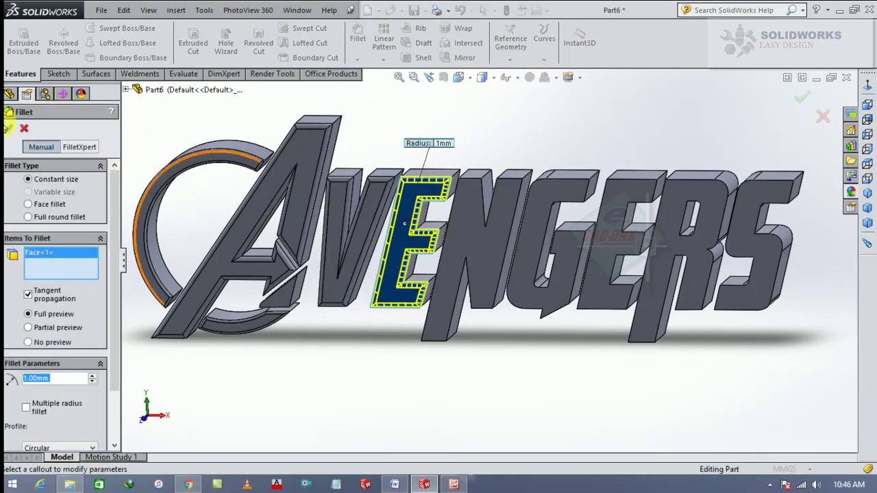
key(Return)
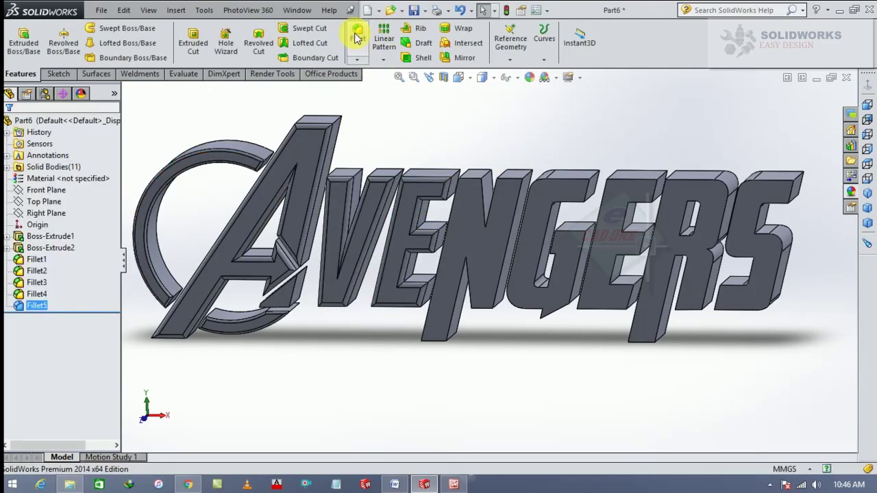
click(358, 35)
click(468, 248)
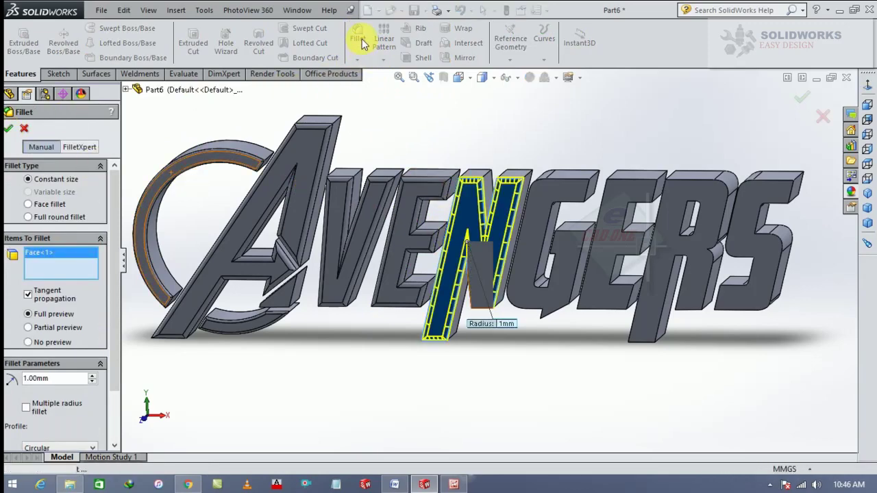
key(Return)
key(Return)
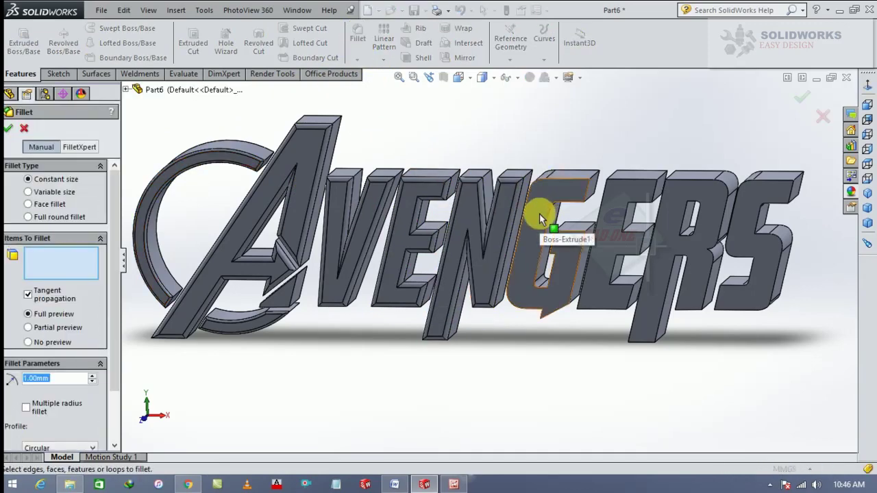
click(541, 215)
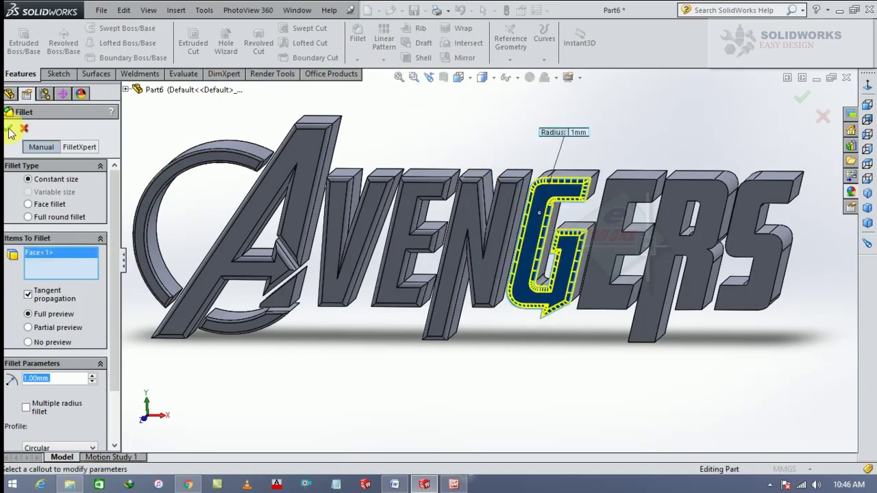
- Commit the 1 mm fillet on the G and fillet the second E's front face
key(Return)
click(358, 40)
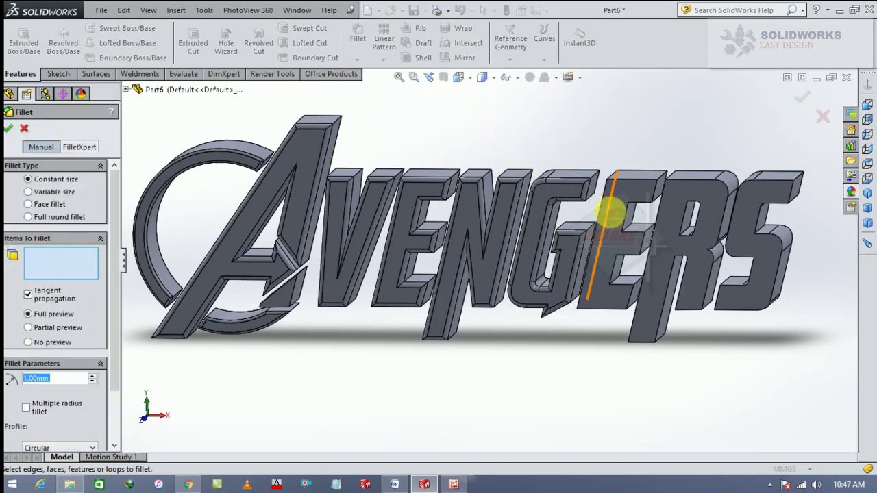
click(612, 210)
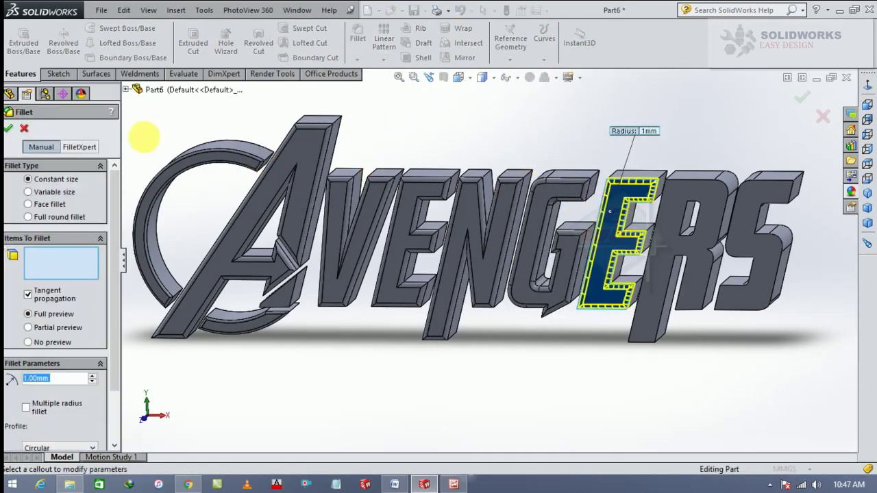
click(9, 131)
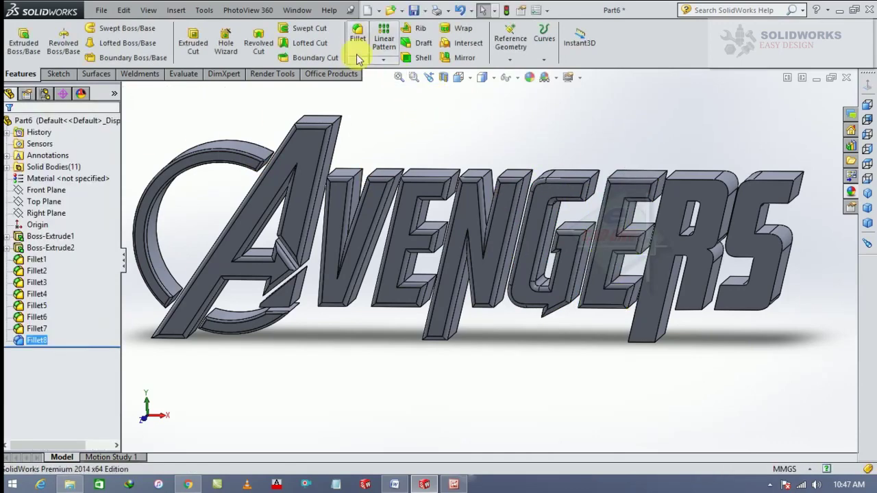
- Add 1 mm fillets to the R and S front faces, reaching Fillet10
click(357, 40)
click(678, 205)
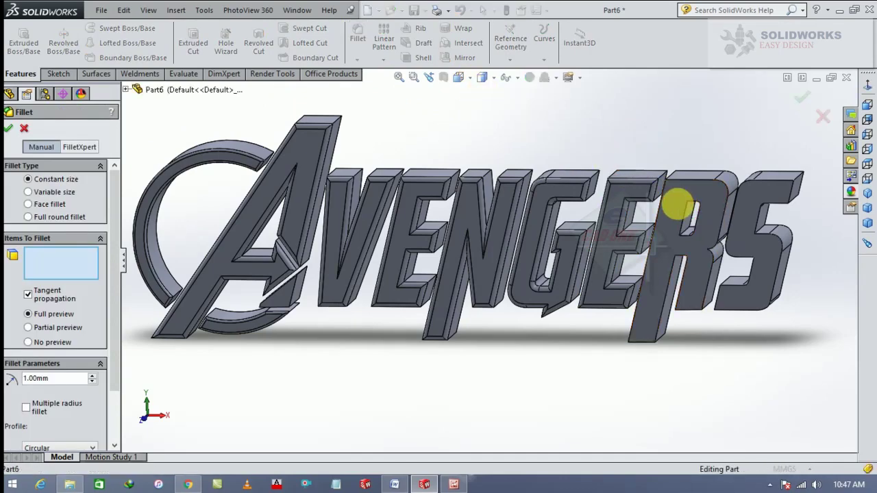
click(9, 129)
click(384, 43)
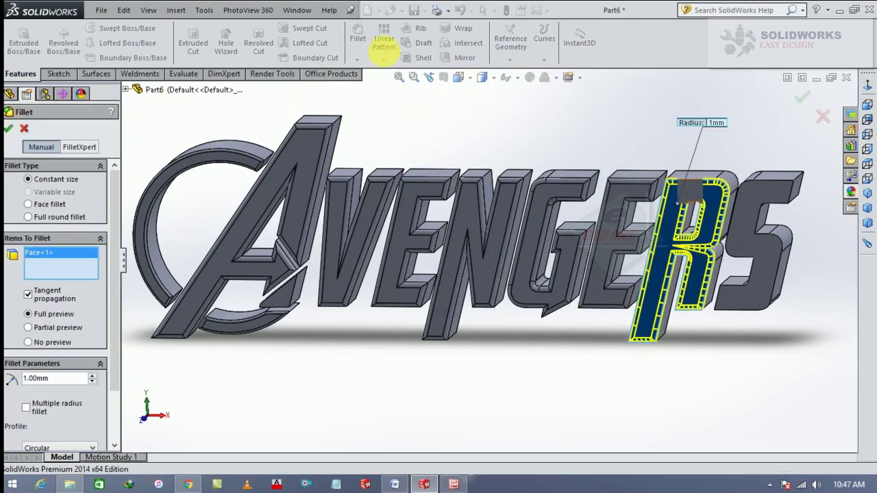
click(358, 39)
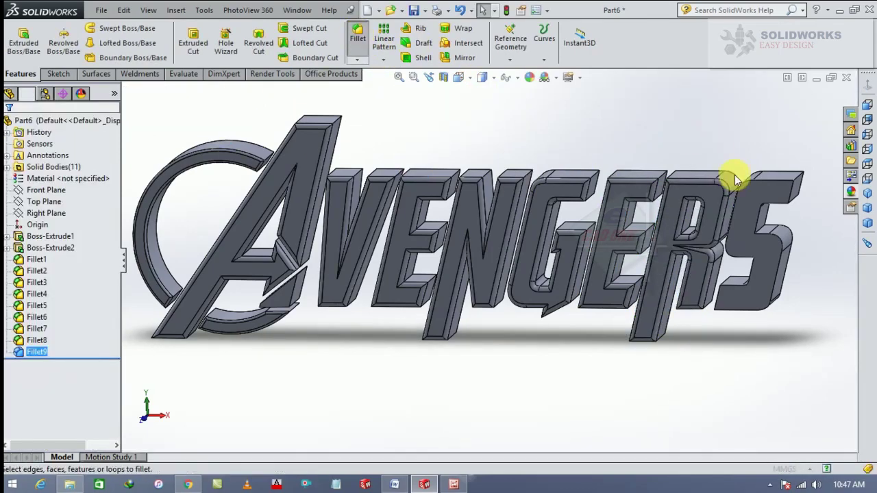
click(750, 216)
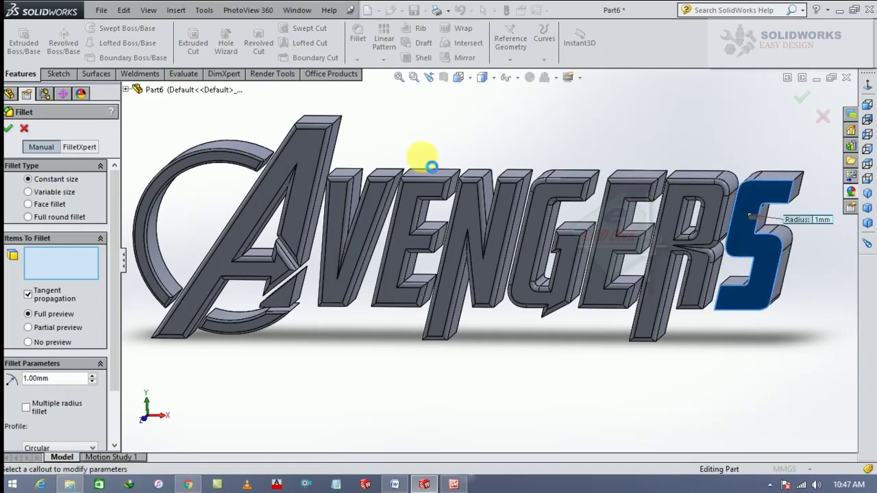
click(9, 128)
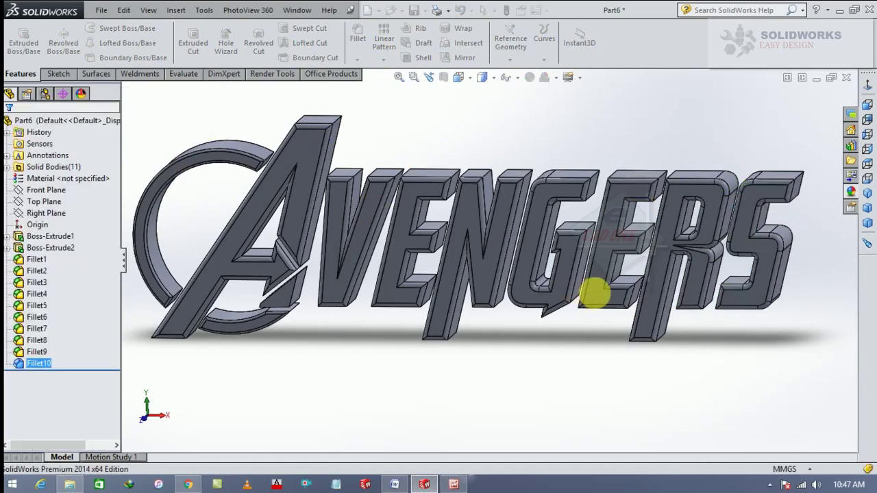
- Select Boss-Extrude1 and Boss-Extrude2 and open their appearance colour picker's custom colour area
scroll(596, 298, up, 3)
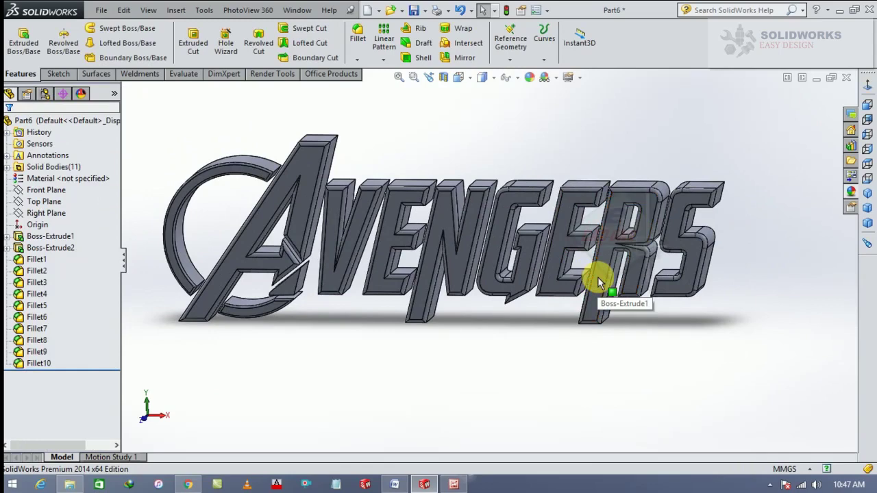
scroll(402, 268, down, 2)
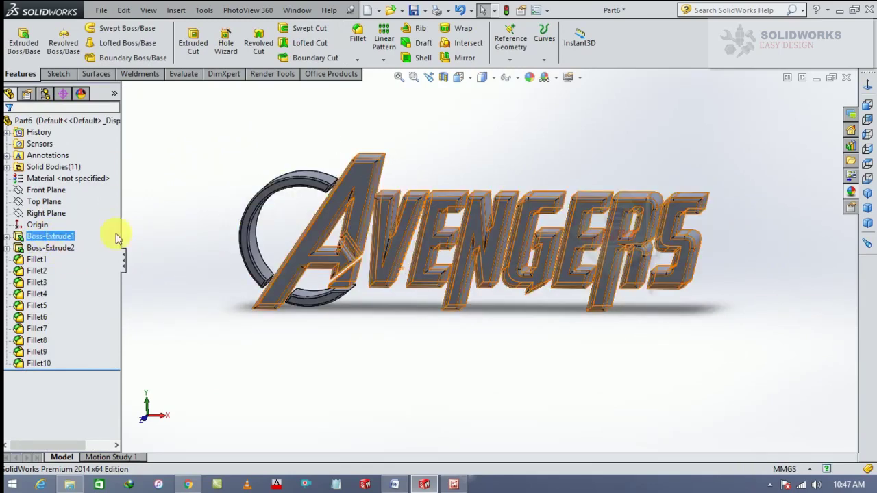
click(61, 235)
ctrl+click(65, 247)
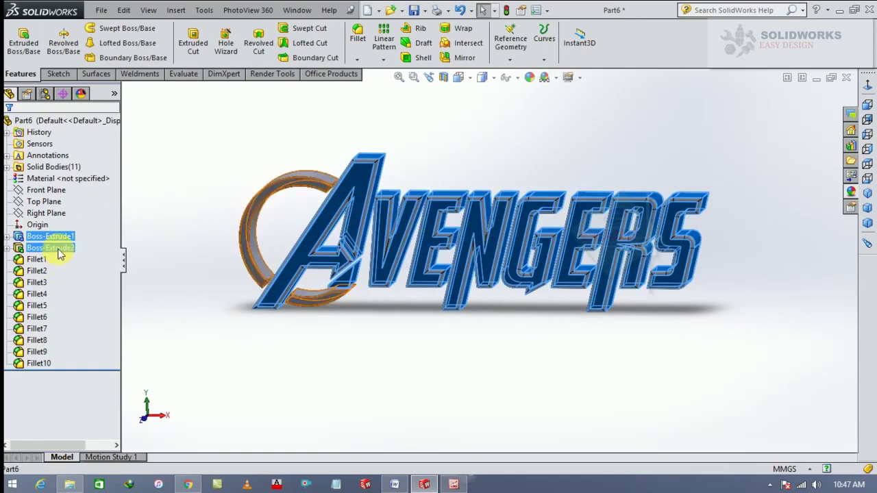
ctrl+click(61, 248)
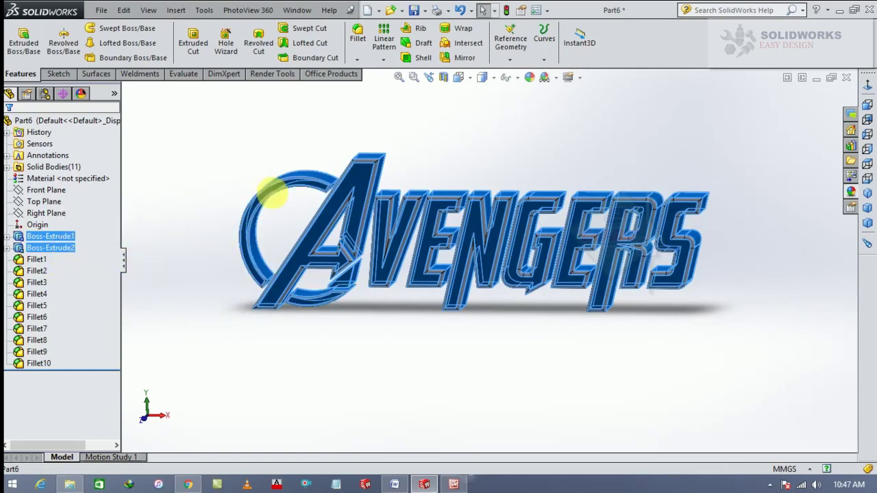
click(523, 78)
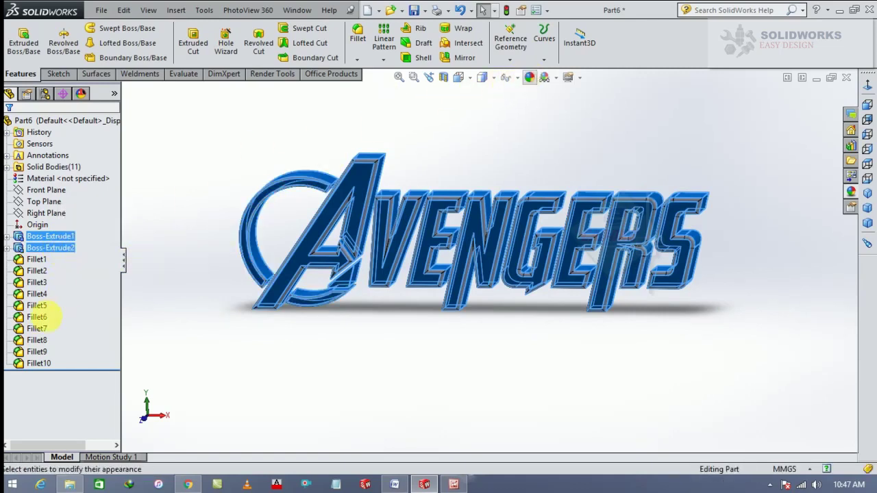
click(44, 331)
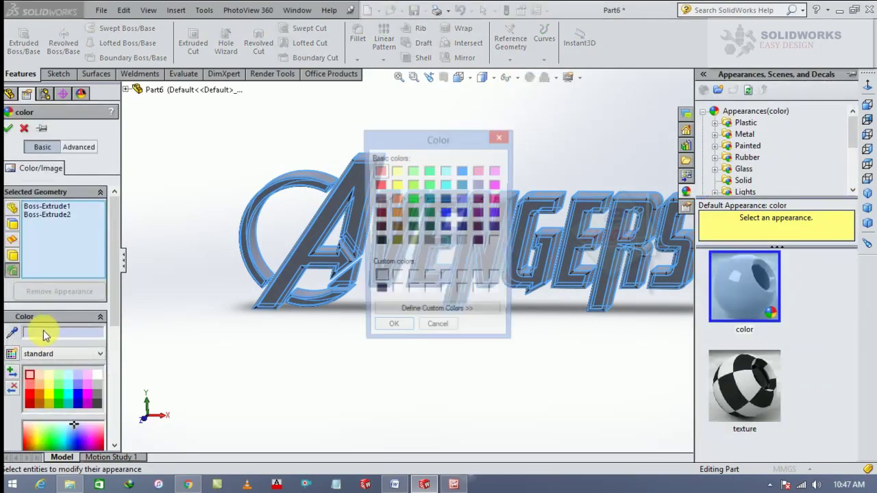
click(461, 317)
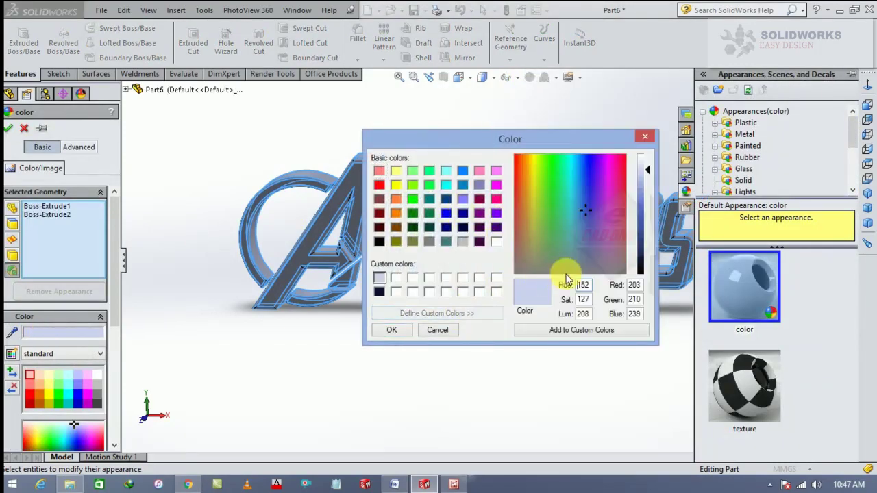
click(190, 484)
click(226, 11)
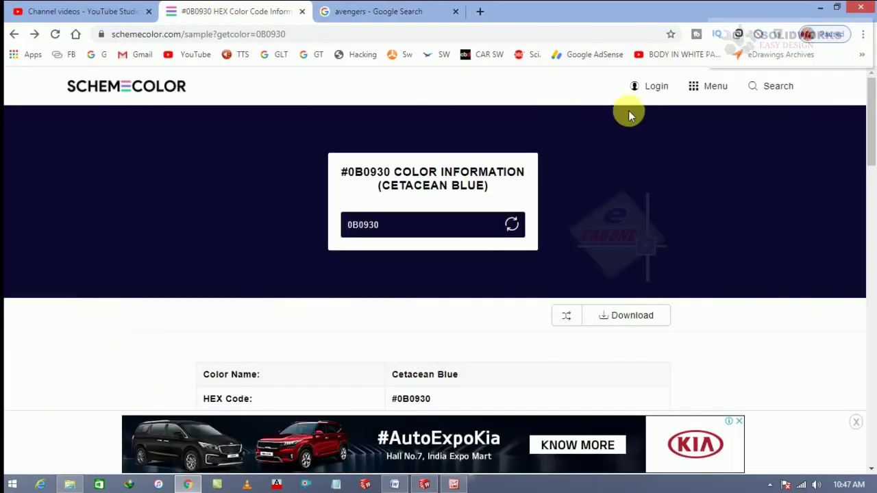
scroll(606, 315, down, 3)
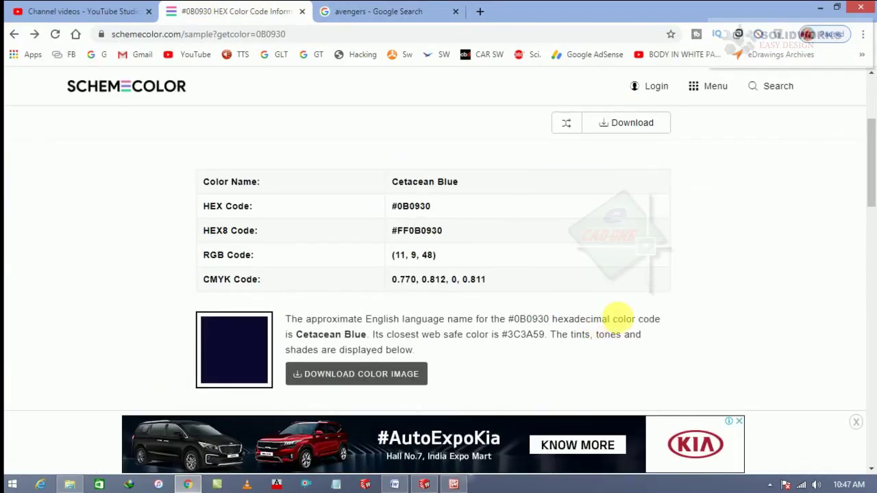
click(820, 6)
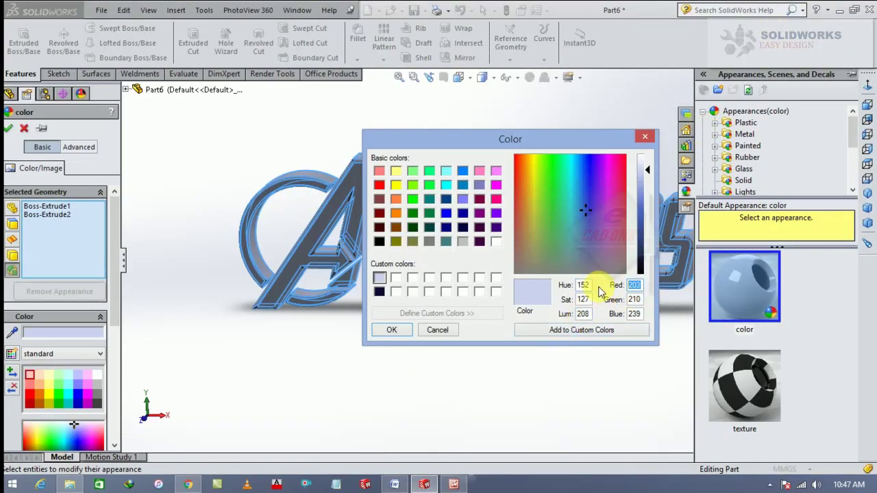
- Give both extrusions the dark navy colour RGB 11/9/48 and confirm
text(11)
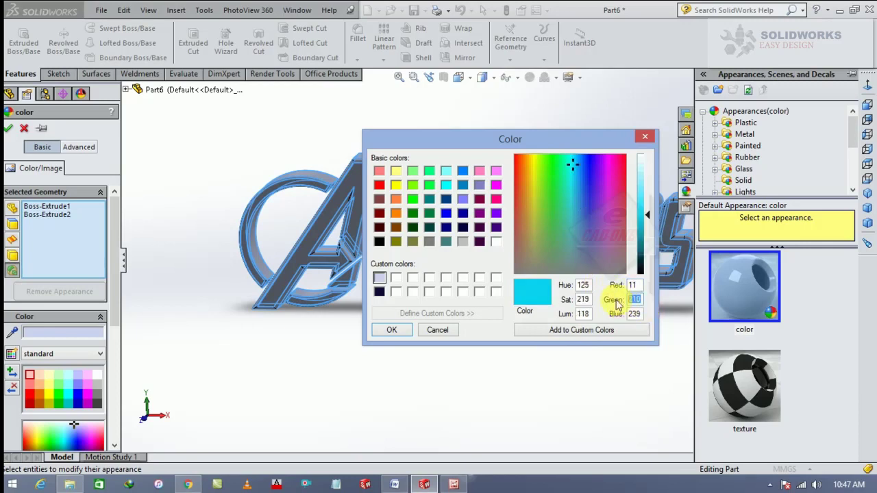
text(9)
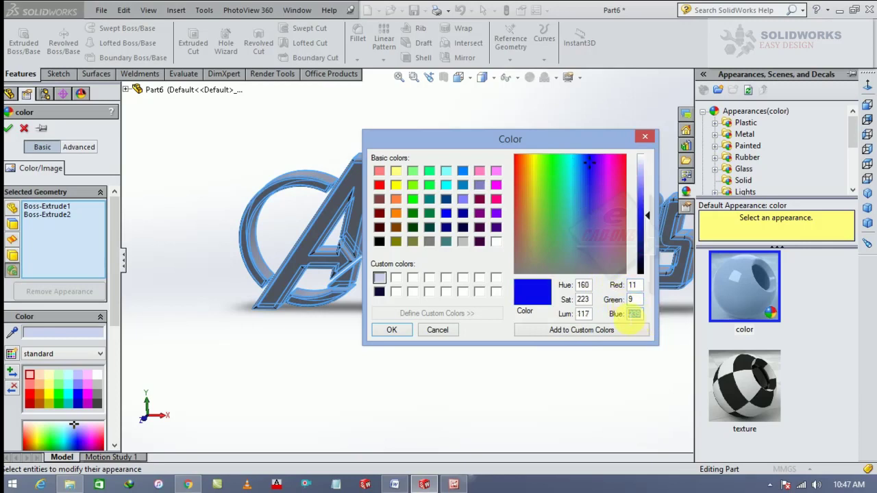
text(48)
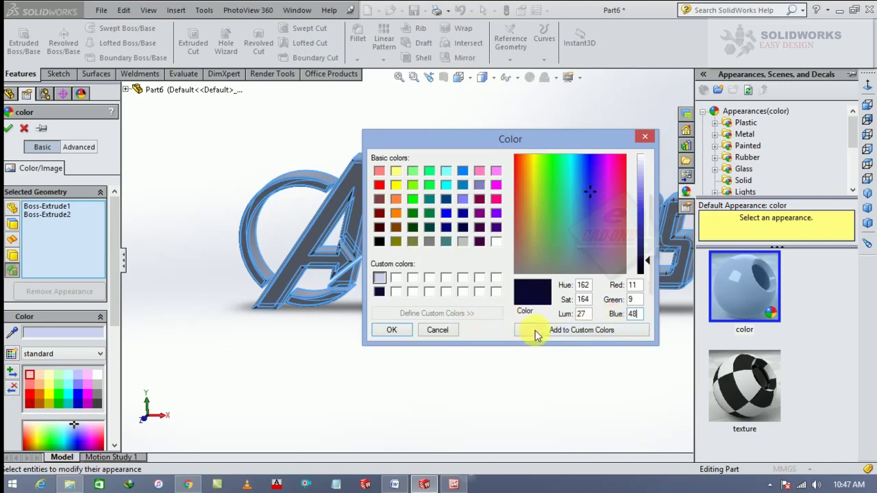
click(392, 331)
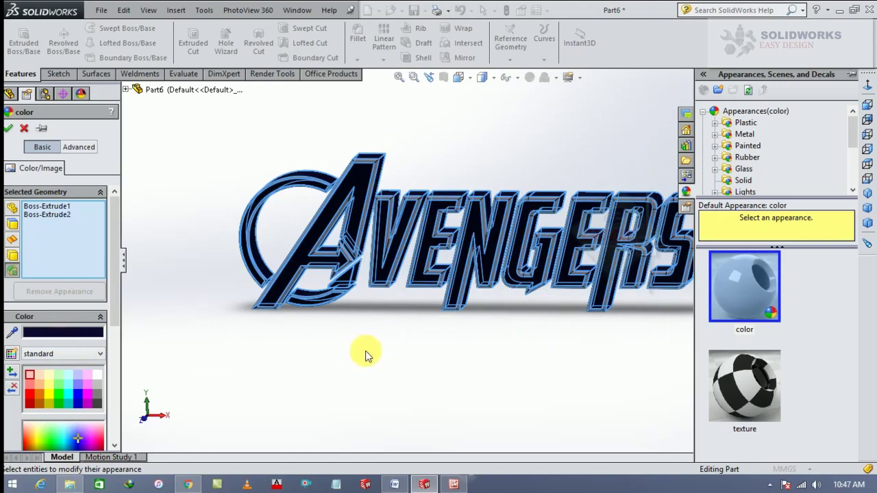
scroll(473, 308, up, 2)
scroll(511, 233, down, 3)
scroll(511, 227, down, 1)
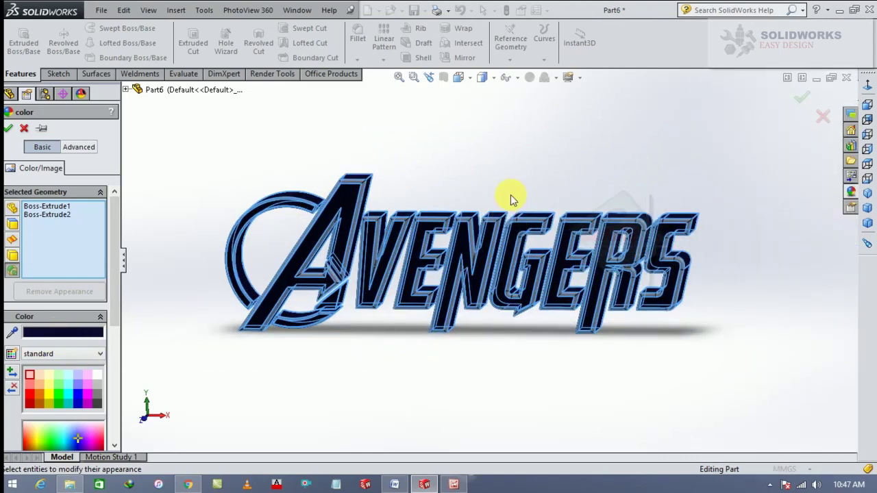
click(9, 129)
- Switch the display scene to Plain White
scroll(447, 254, down, 1)
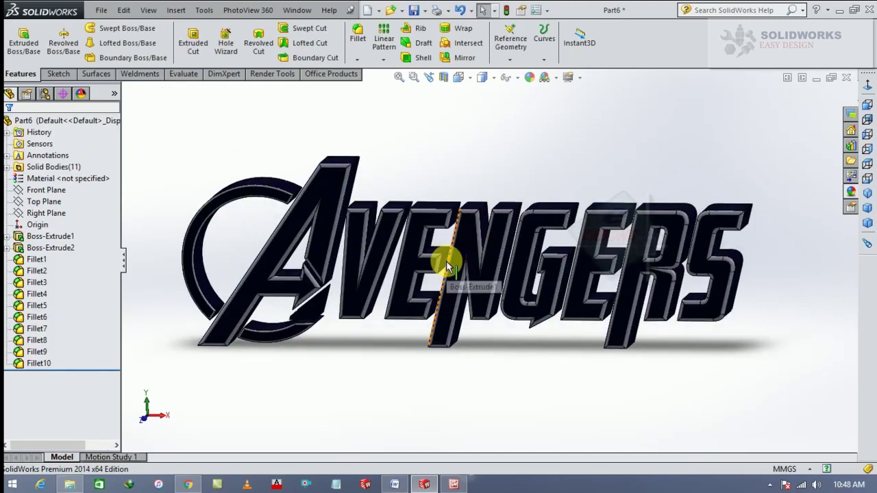
click(557, 77)
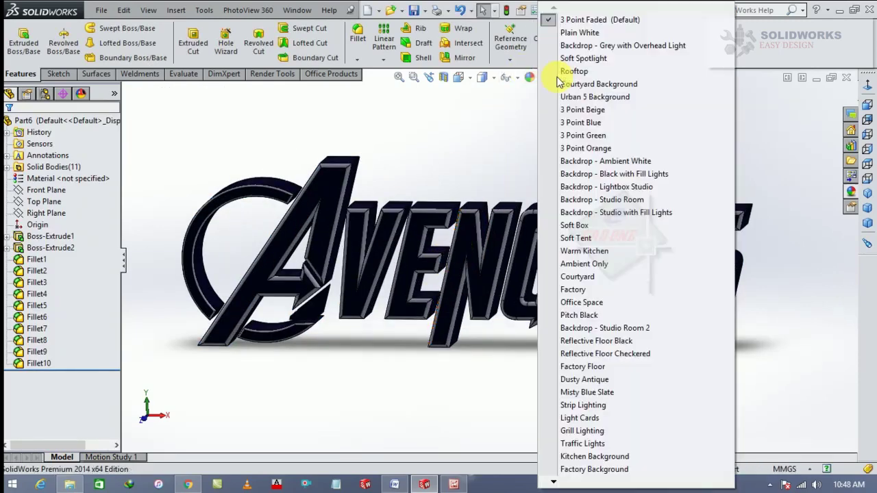
click(584, 32)
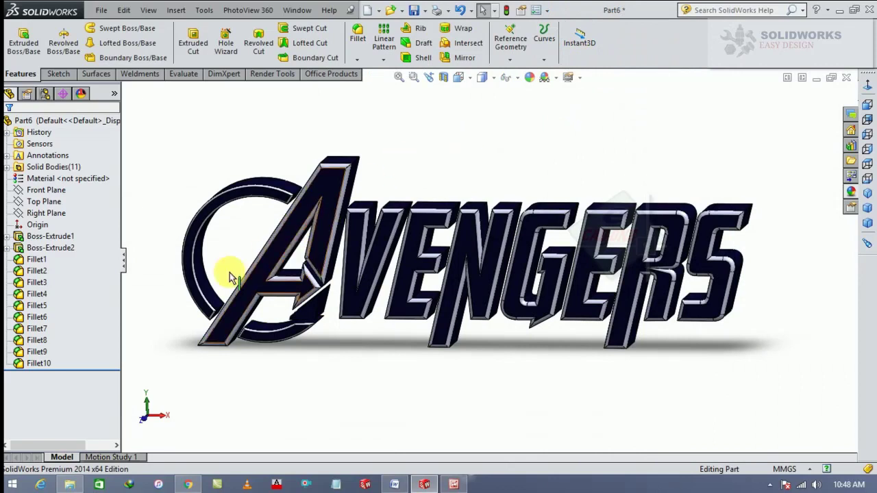
- Apply the custom dark navy colour to the whole part's appearance
click(531, 78)
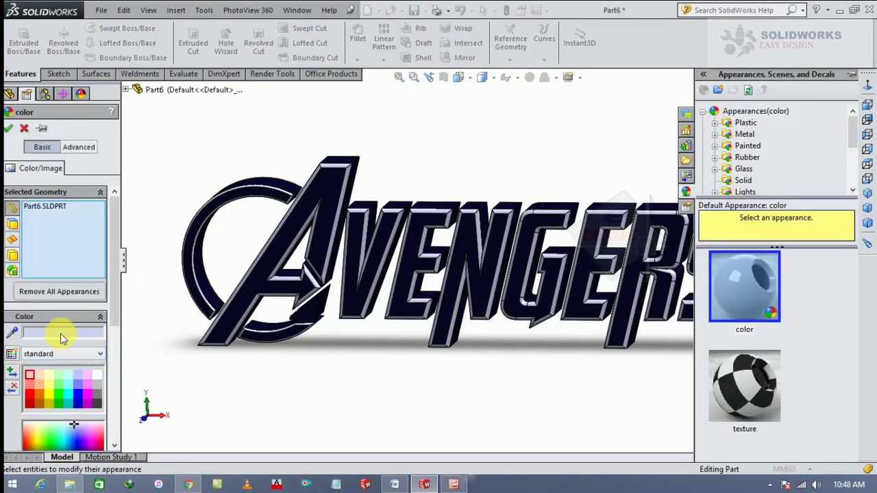
click(61, 333)
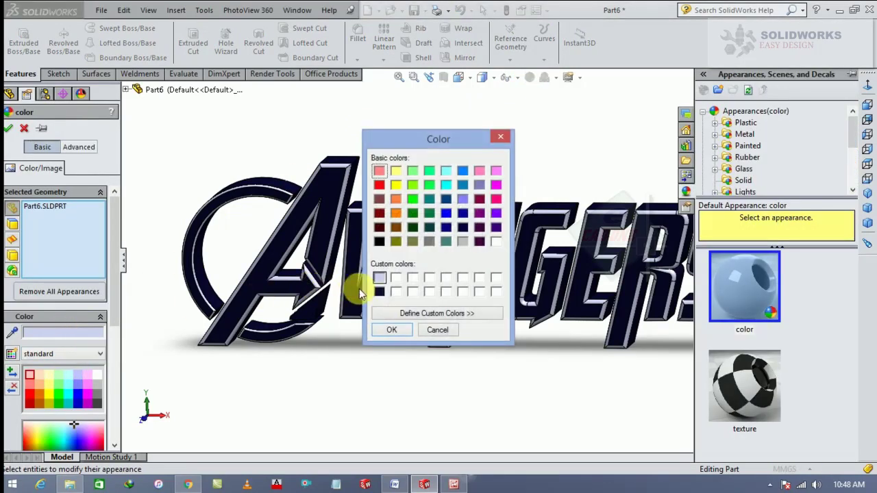
click(391, 332)
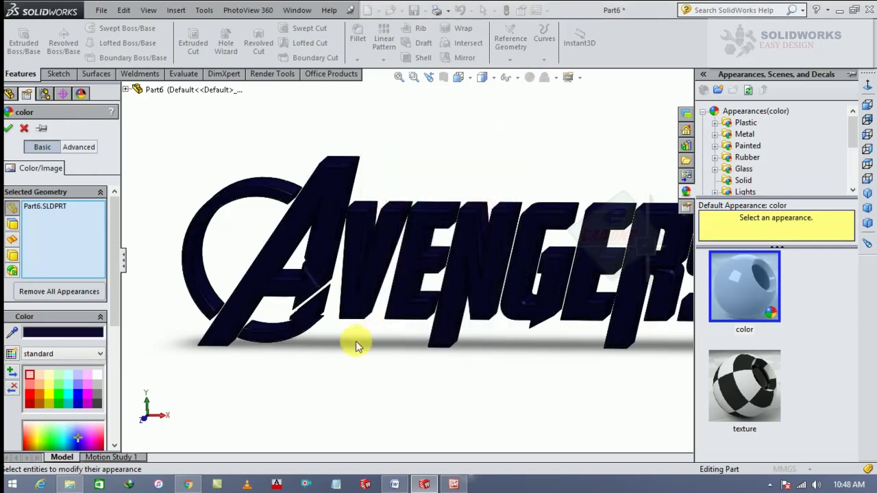
scroll(347, 351, up, 3)
scroll(455, 331, down, 2)
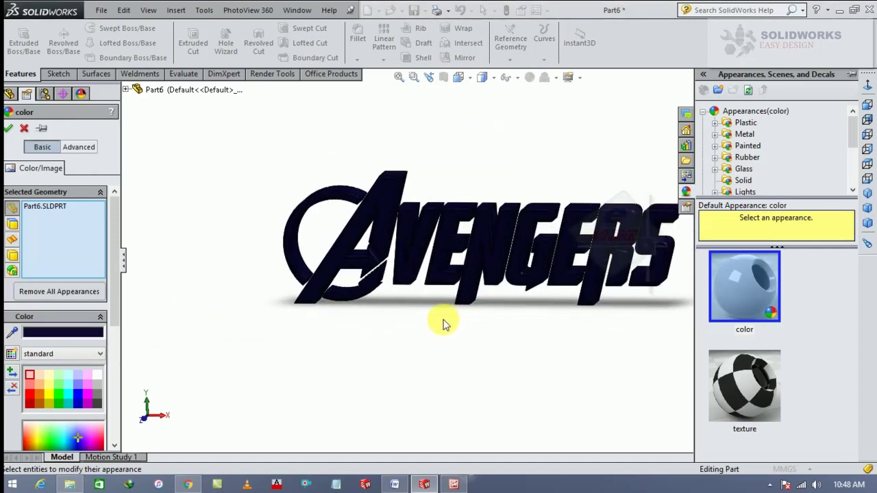
key(Return)
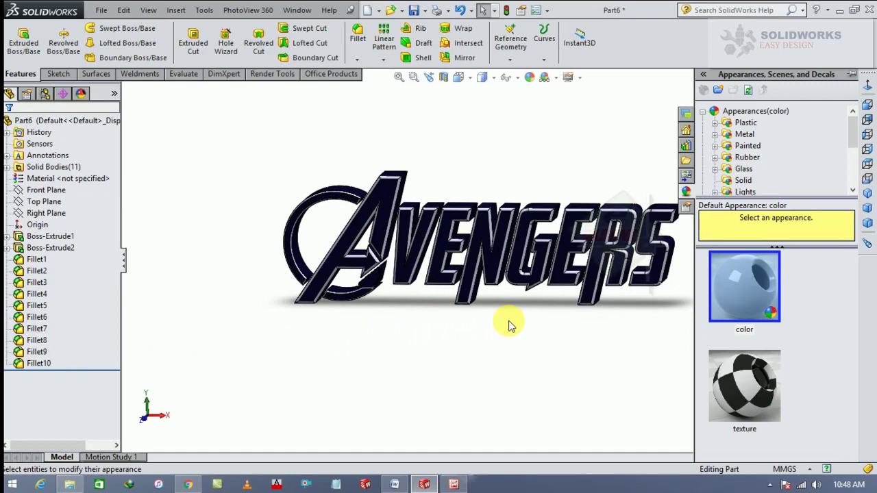
- Reapply dark navy at part level and confirm so the filleted edges match
click(529, 76)
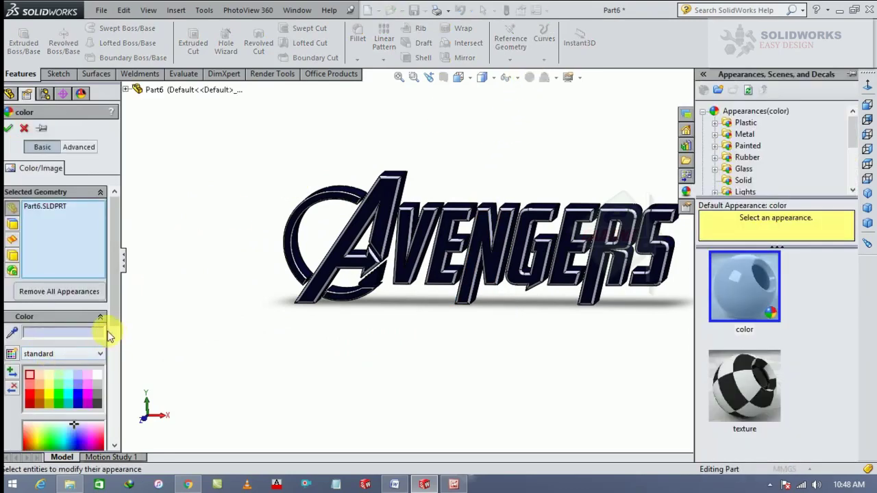
click(78, 335)
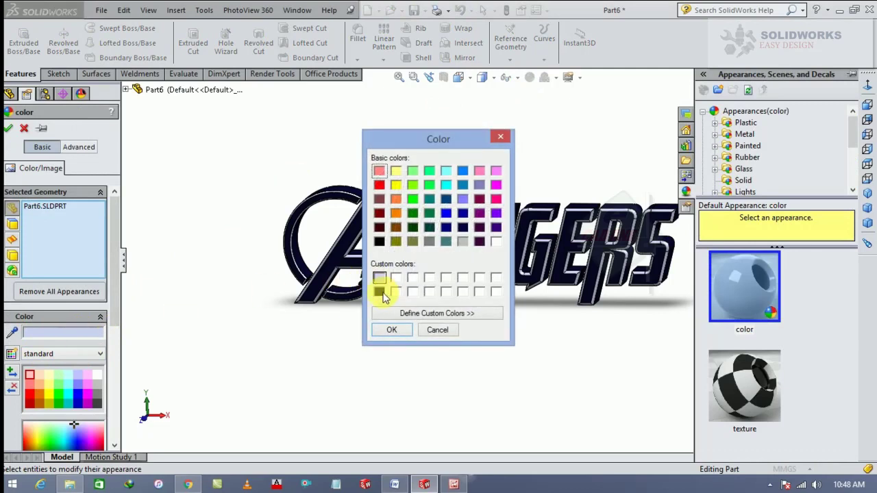
click(390, 330)
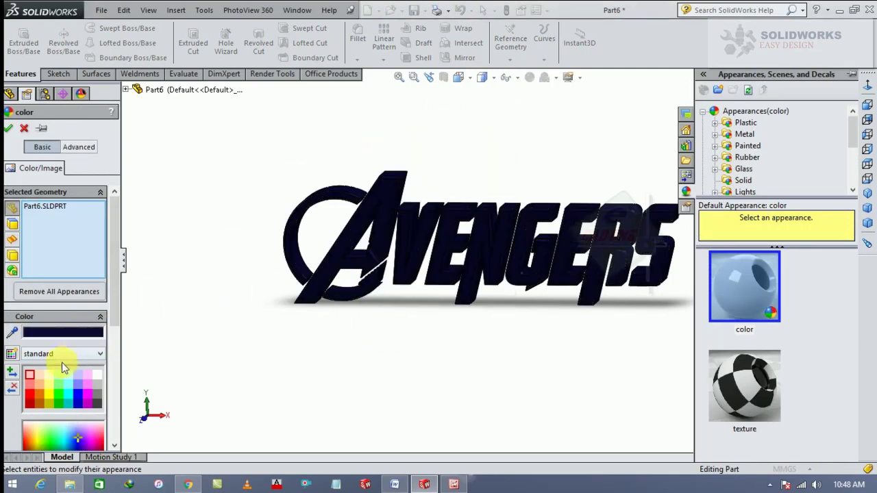
click(8, 128)
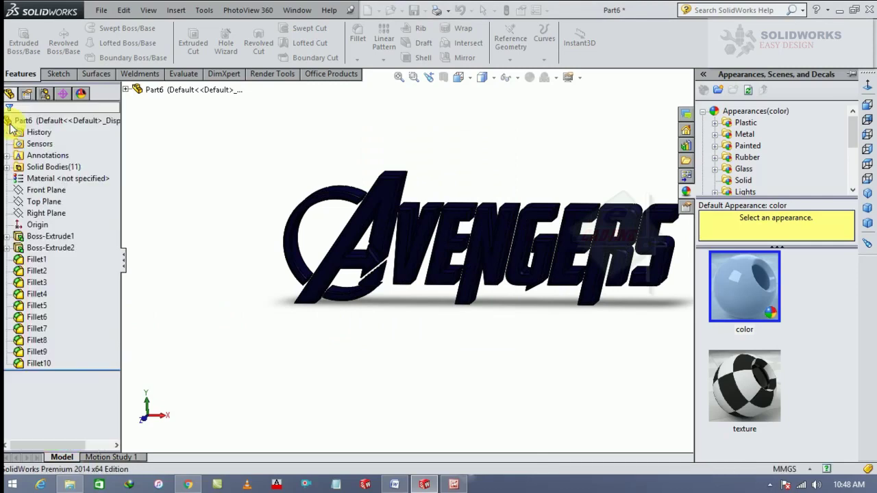
click(58, 260)
- Give Fillet1 through Fillet10 a white appearance
shift+click(20, 363)
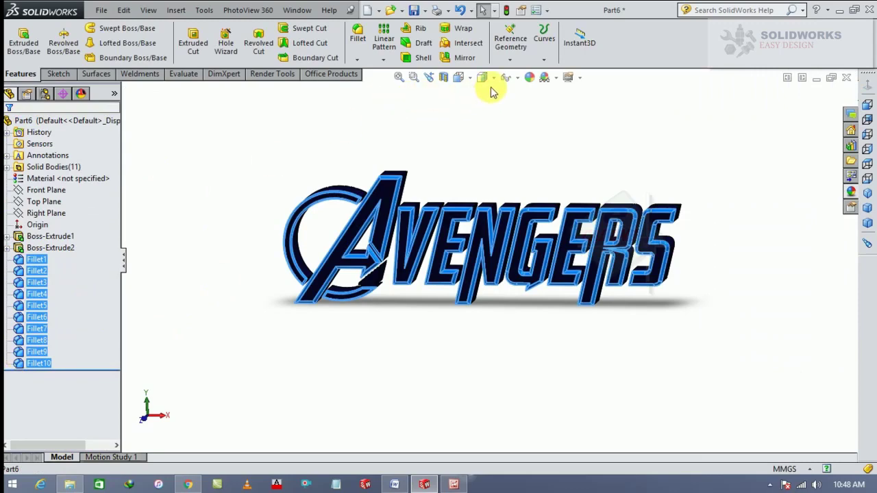
click(529, 76)
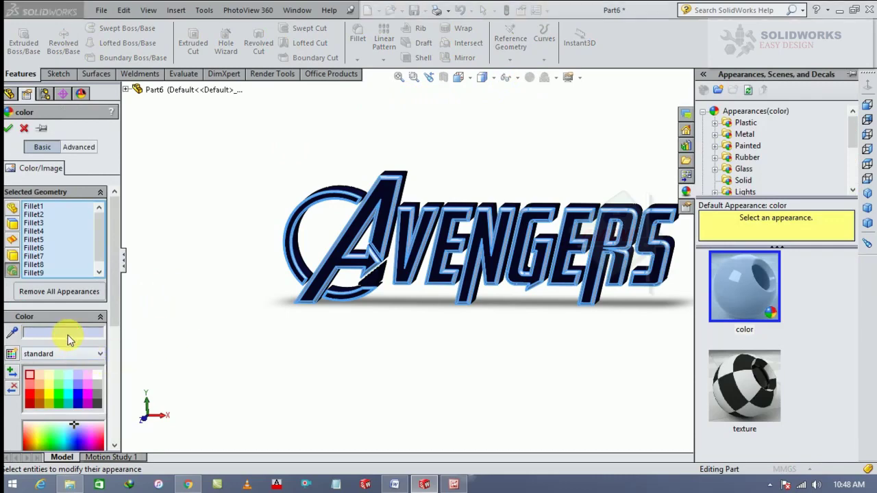
double_click(69, 335)
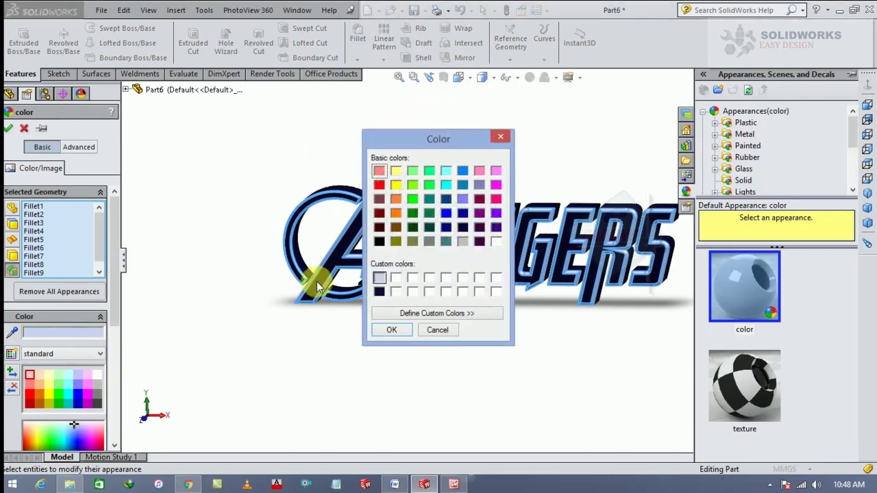
click(404, 335)
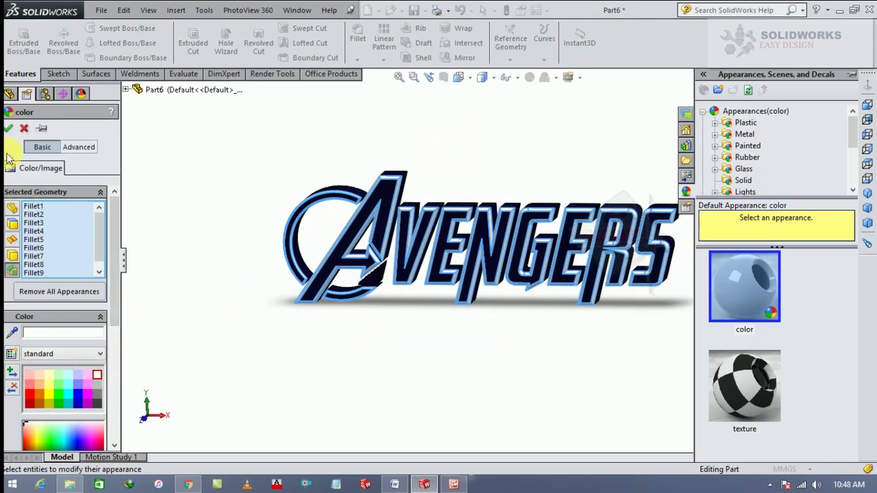
click(7, 131)
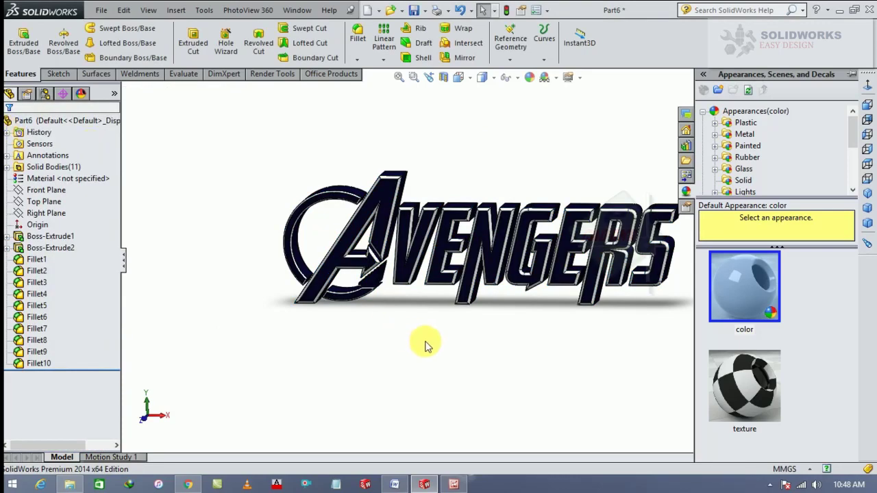
- Show the Sketch tools and switch the model to a shaded display style
scroll(482, 259, down, 2)
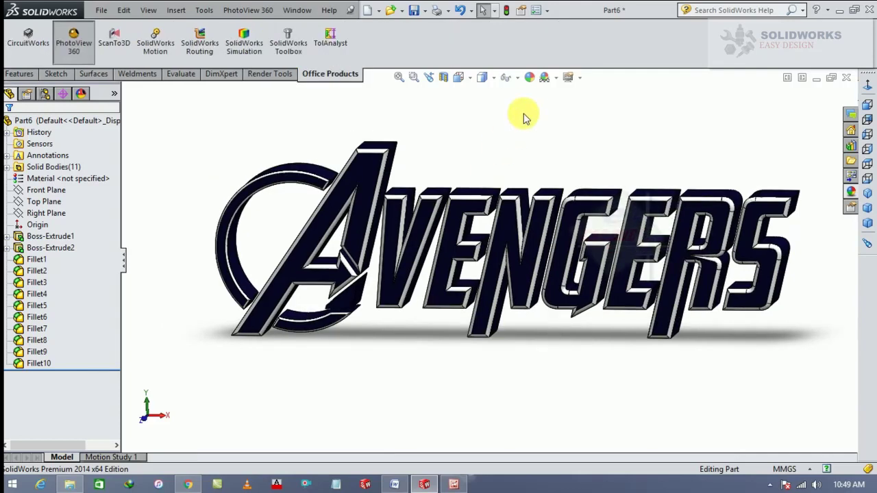
click(557, 79)
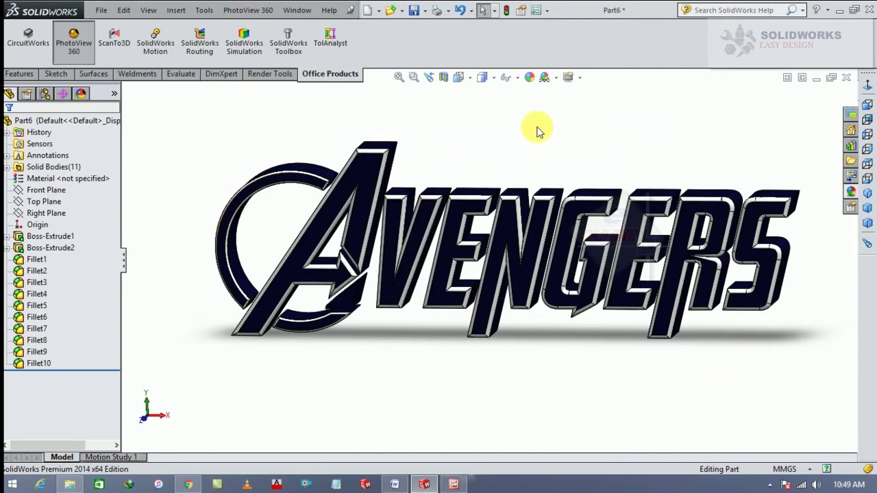
click(58, 74)
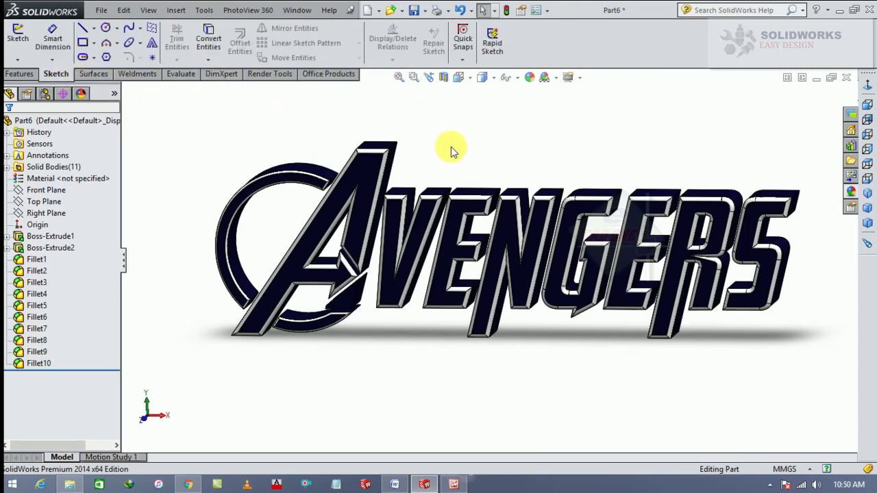
click(494, 78)
click(492, 109)
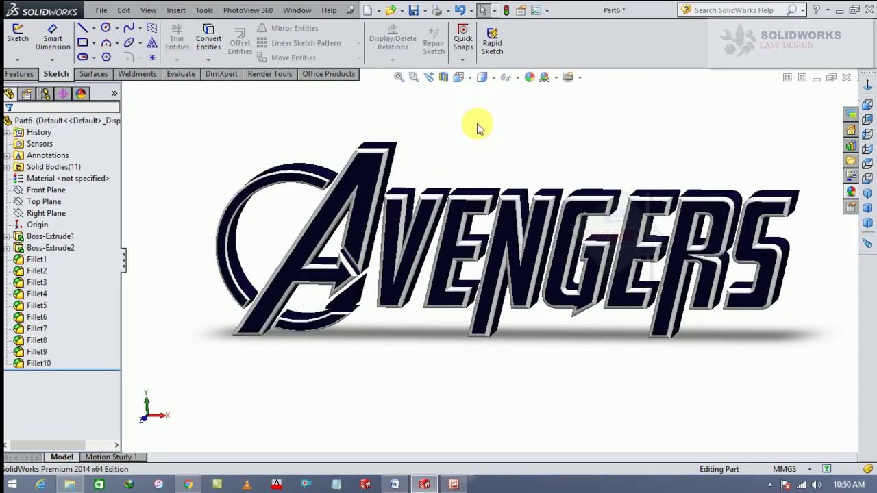
- Enable Ambient Occlusion and Perspective in the View Settings for the navy-and-white logo
click(558, 78)
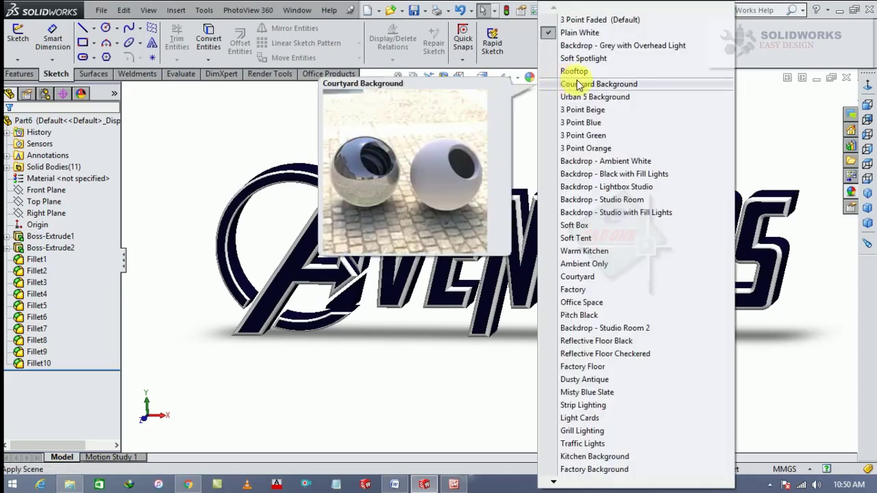
click(533, 126)
click(580, 79)
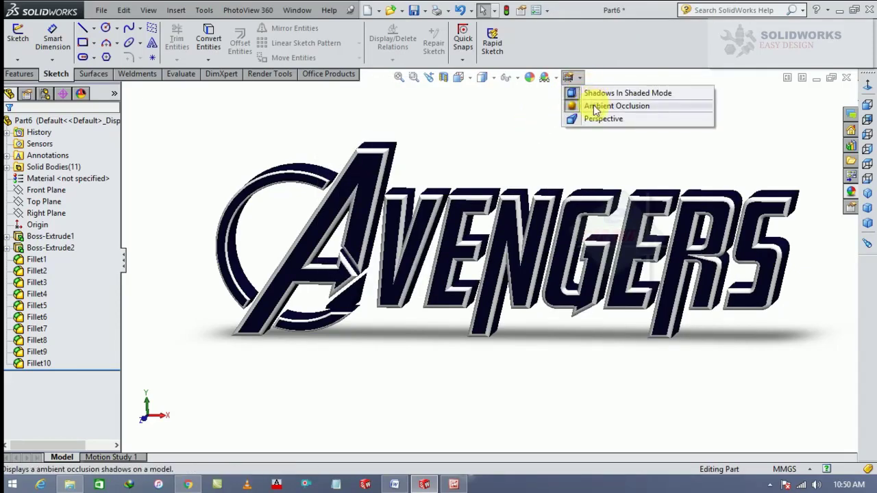
click(584, 105)
click(575, 80)
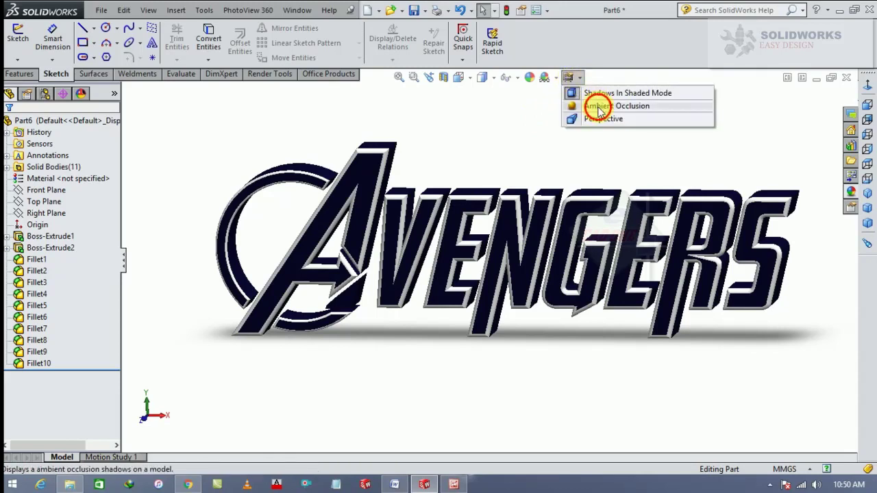
click(595, 106)
click(580, 79)
click(612, 118)
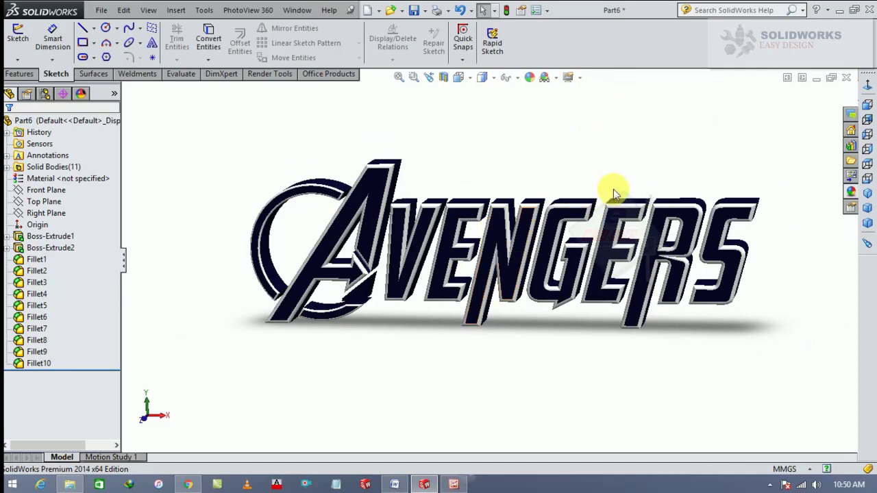
- Apply the Factory scene to the logo, giving a dark grey gradient backdrop and floor reflection
click(555, 78)
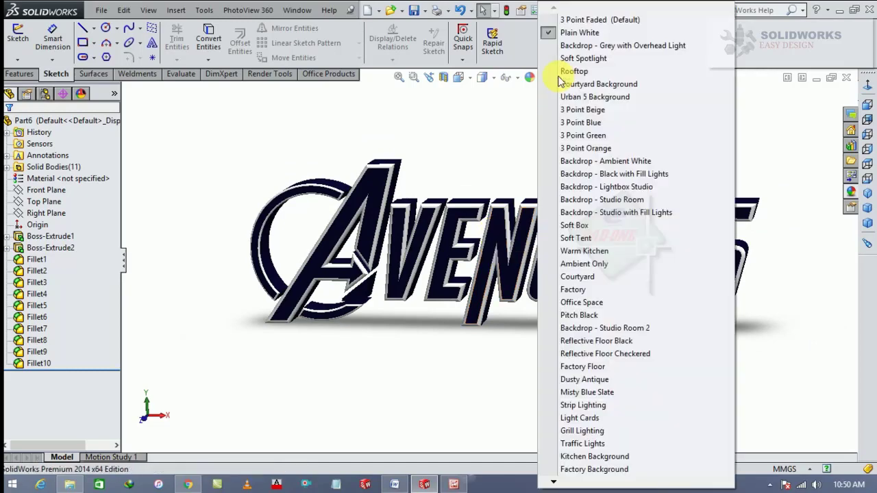
mouse_move(573, 289)
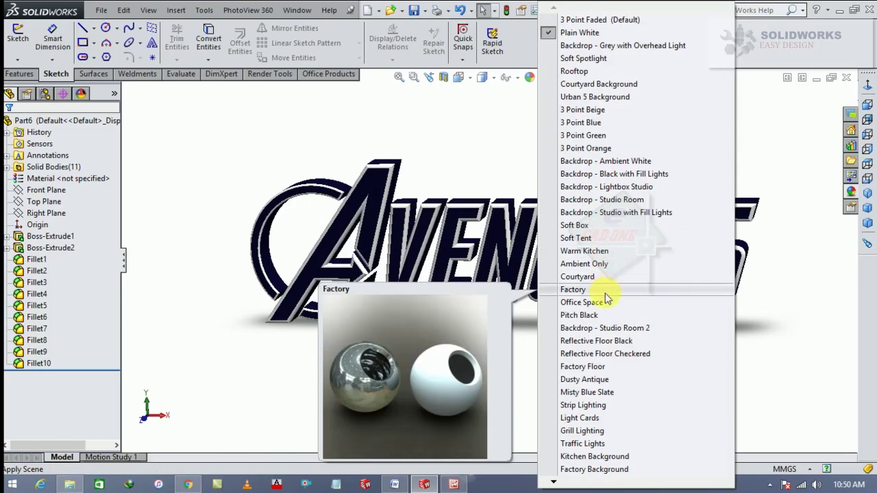
click(605, 292)
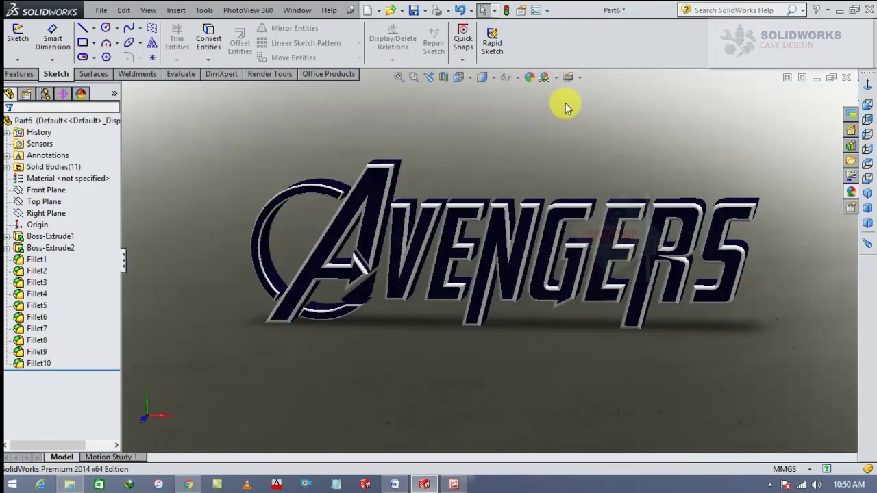
click(555, 78)
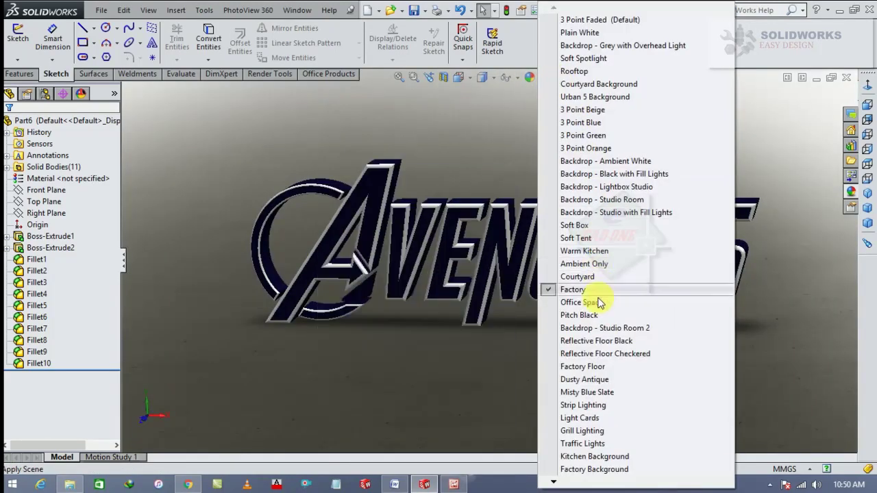
click(594, 302)
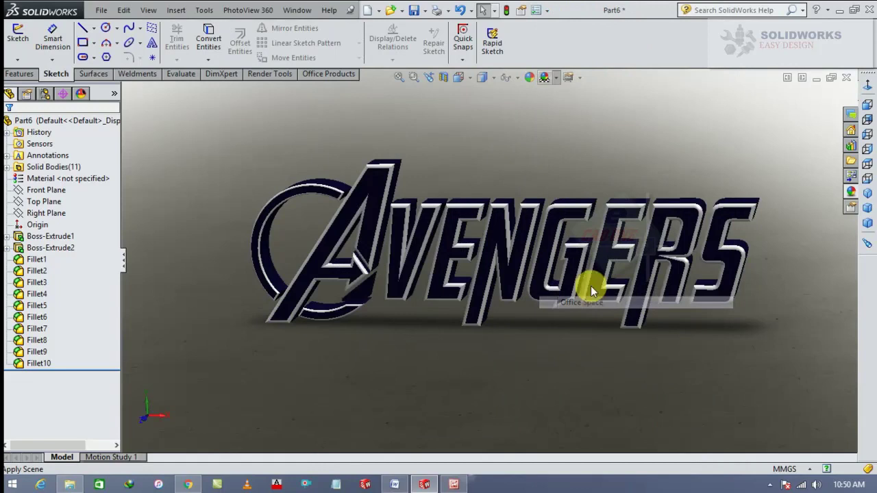